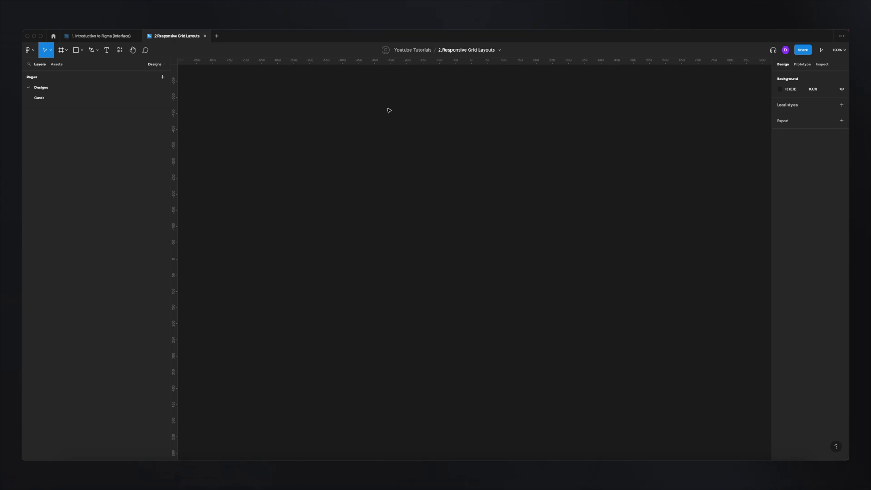
- Add a 1440×1024 Desktop frame with auto layout
{"action": "left_click", "coordinate": [60, 50]}
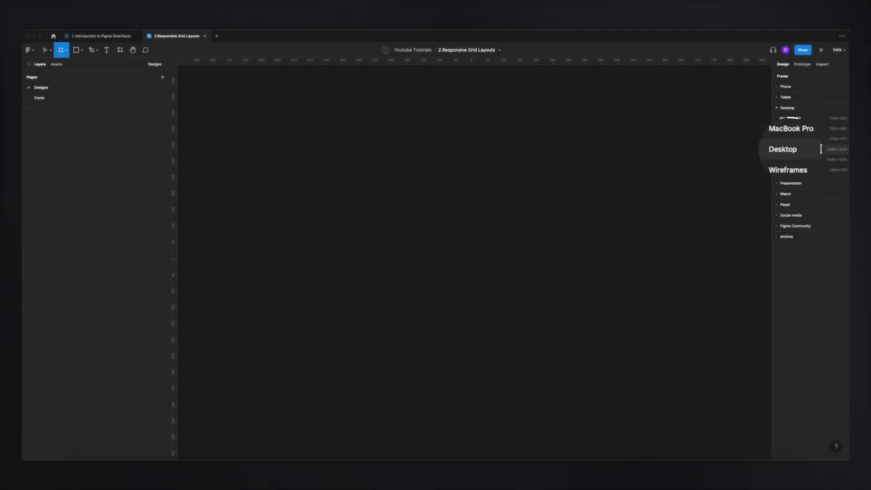
{"action": "left_click", "coordinate": [813, 149]}
{"action": "key", "text": "shift+a"}
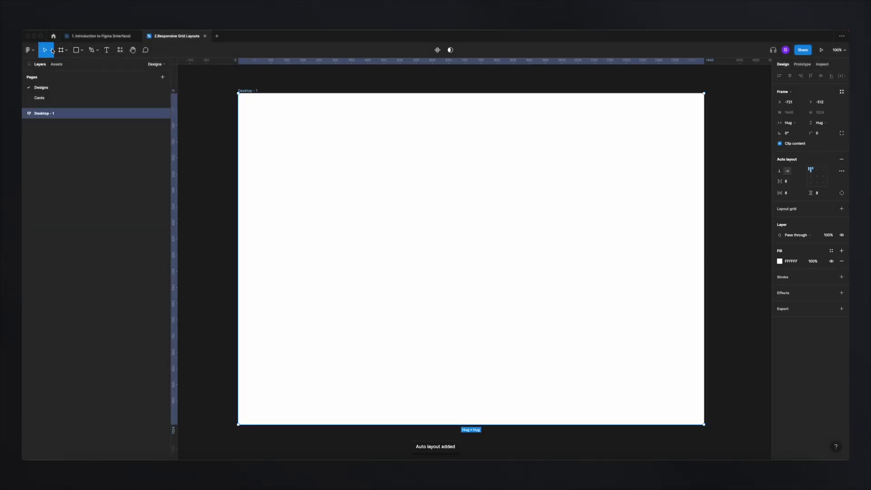
- Add an 834×1194 iPad Pro 11" frame with its top aligned to the Desktop frame
{"action": "left_click", "coordinate": [67, 50]}
{"action": "left_click", "coordinate": [82, 71]}
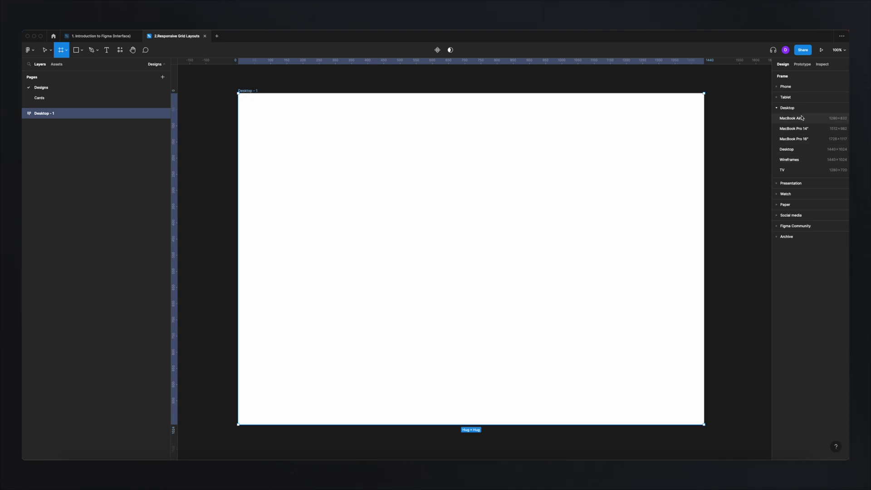
{"action": "left_click", "coordinate": [791, 102]}
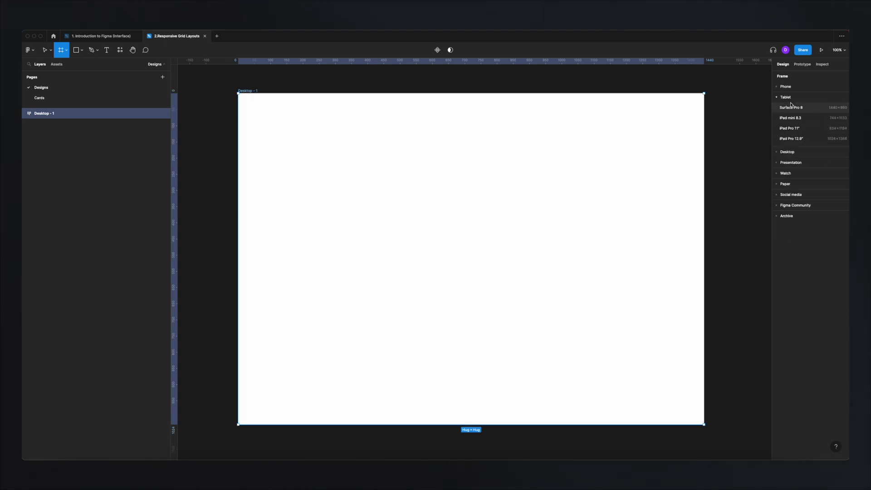
{"action": "left_click", "coordinate": [792, 129]}
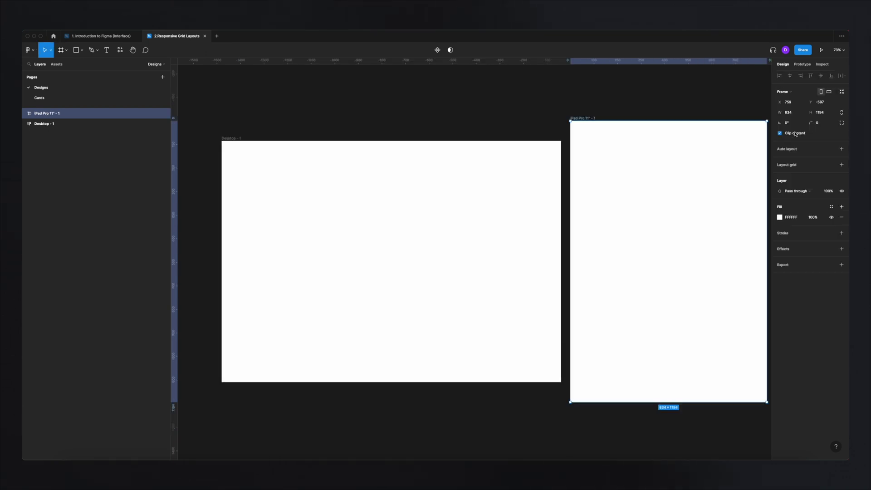
{"action": "left_click_drag", "start_coordinate": [582, 118], "coordinate": [580, 138]}
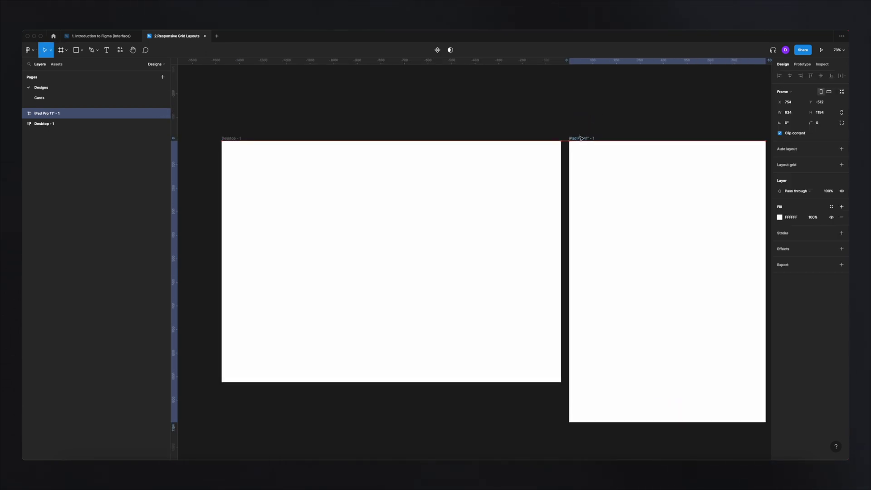
- Add a 375×812 iPhone 13 mini frame with its top aligned to the other two
{"action": "left_click", "coordinate": [66, 49]}
{"action": "left_click", "coordinate": [62, 64]}
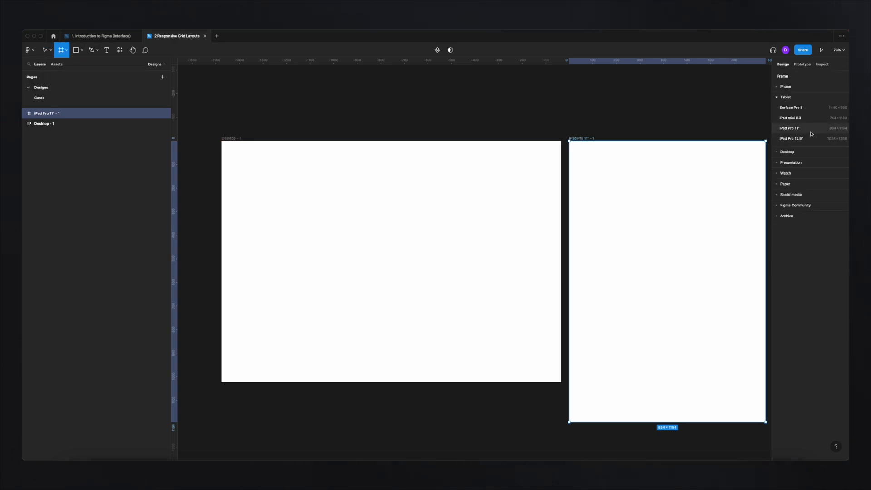
{"action": "left_click", "coordinate": [781, 87]}
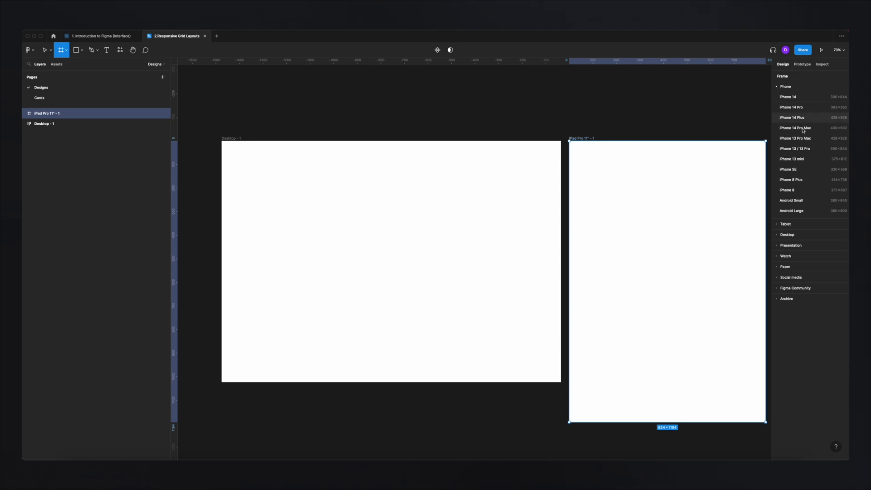
{"action": "left_click", "coordinate": [801, 160]}
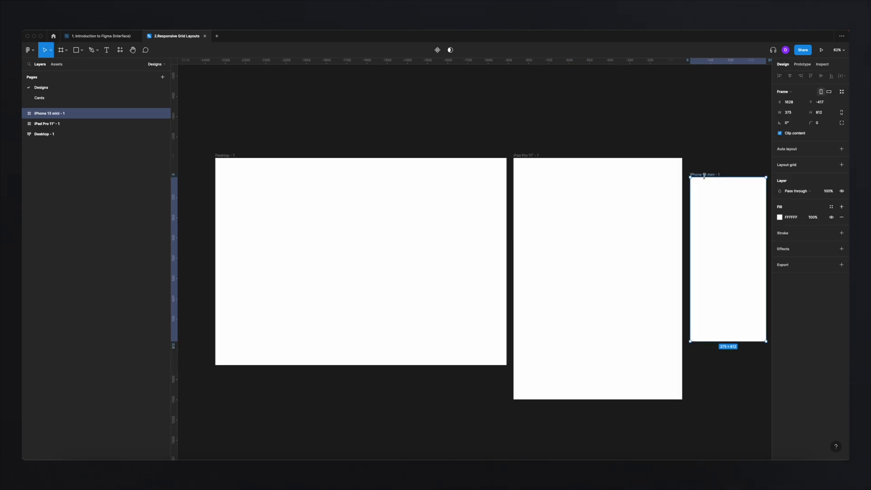
{"action": "left_click_drag", "start_coordinate": [707, 176], "coordinate": [695, 157]}
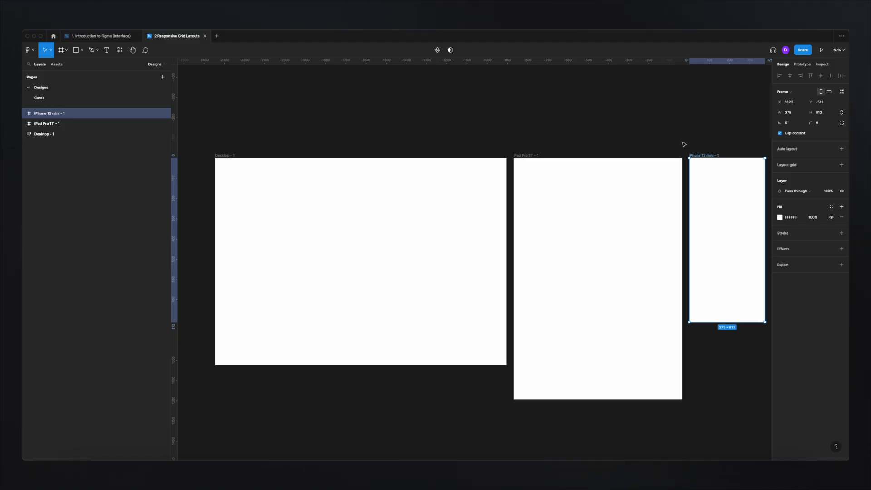
- Give Desktop - 1 an 8px FF0000 layout grid at 10% opacity and show its settings
{"action": "left_click", "coordinate": [691, 141]}
{"action": "left_click_drag", "start_coordinate": [670, 140], "coordinate": [633, 127]}
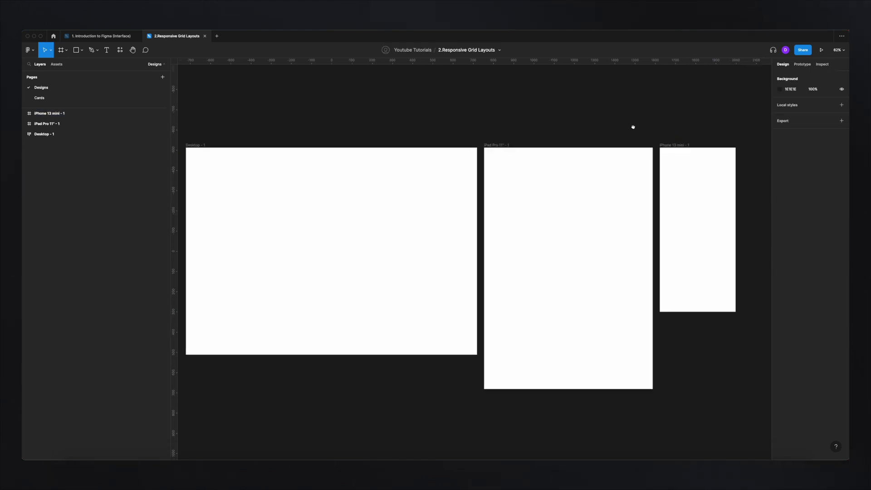
{"action": "left_click", "coordinate": [201, 145]}
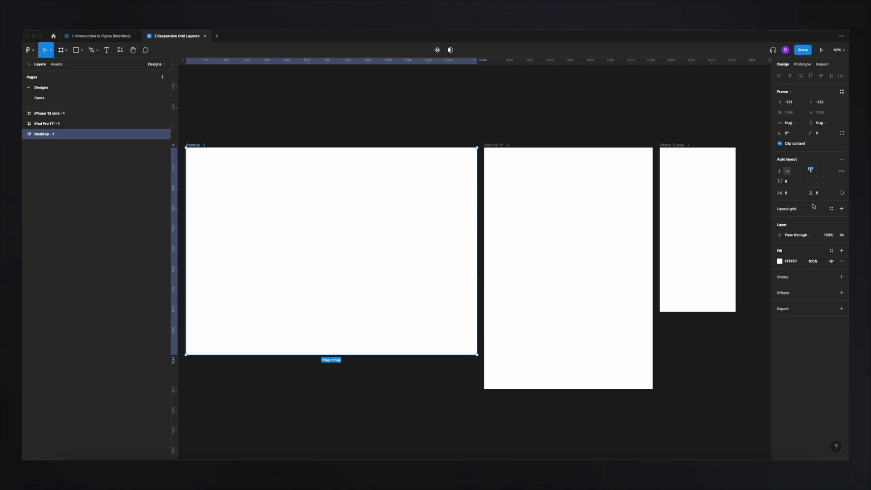
{"action": "left_click", "coordinate": [842, 209]}
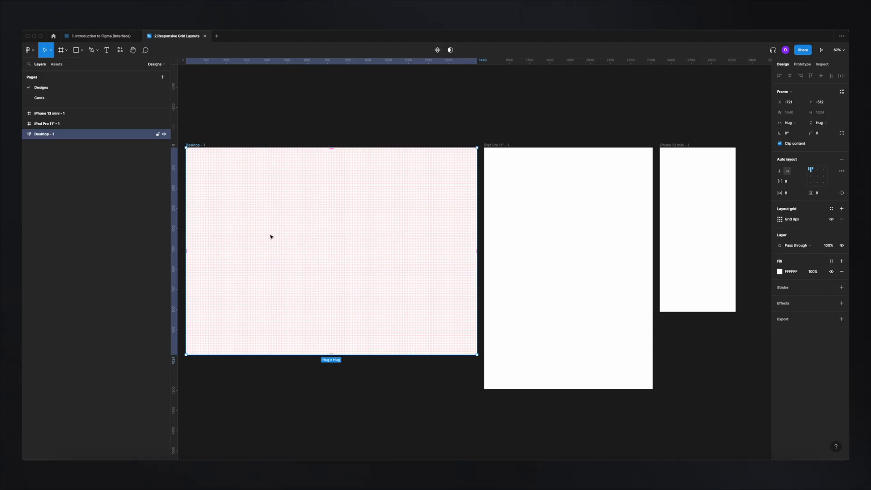
{"action": "left_click", "coordinate": [780, 219]}
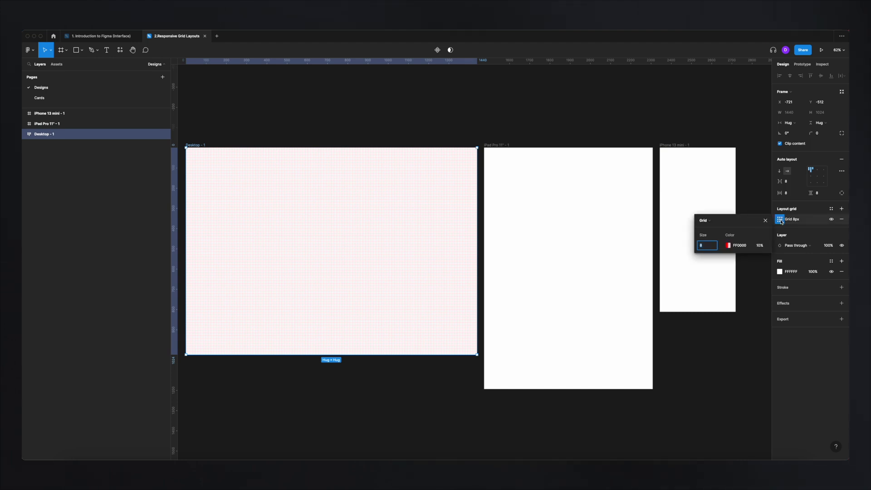
- Switch the Desktop grid to 12 columns and recolour it light grey BCBCBC
{"action": "left_click", "coordinate": [712, 221]}
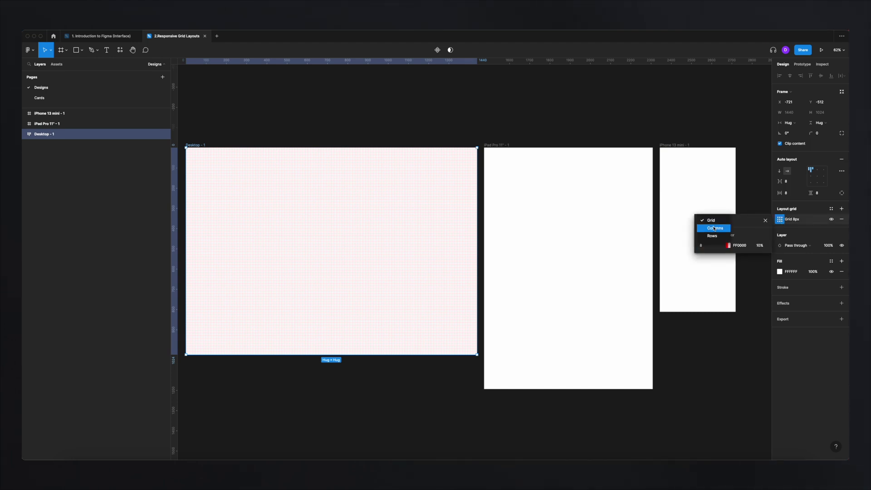
{"action": "left_click", "coordinate": [714, 228]}
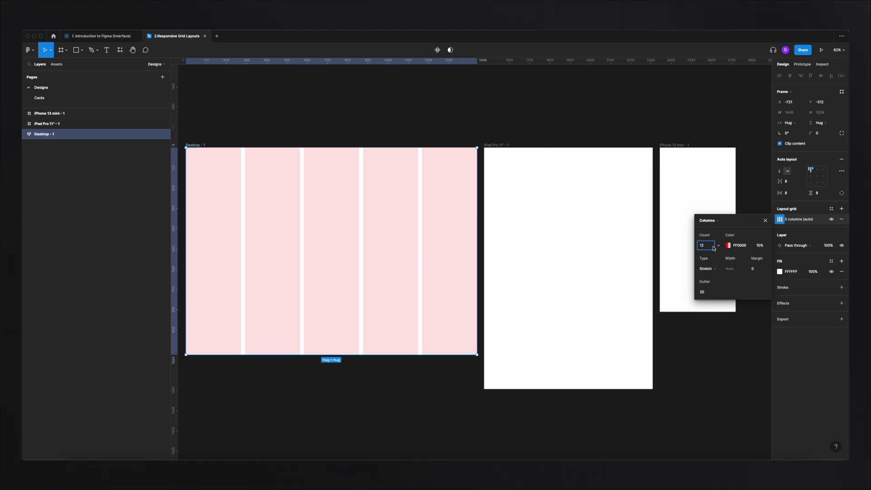
{"action": "type", "text": "12"}
{"action": "left_click", "coordinate": [729, 245]}
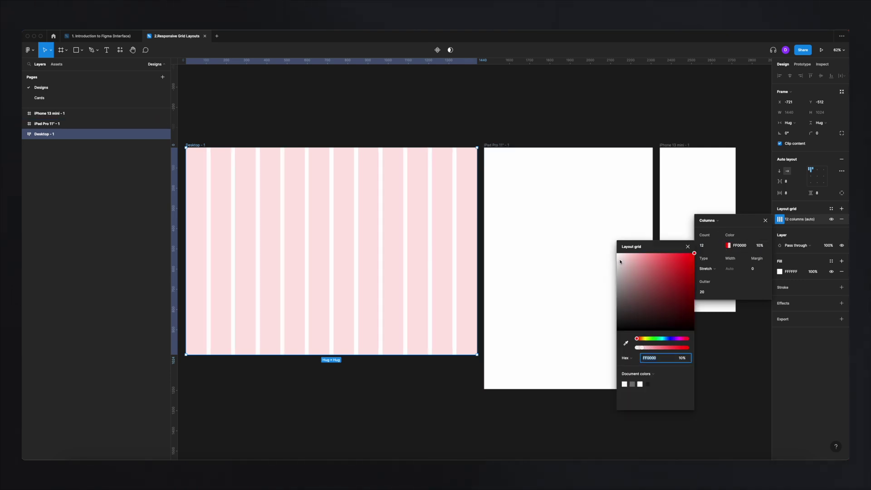
{"action": "left_click_drag", "start_coordinate": [620, 262], "coordinate": [619, 275]}
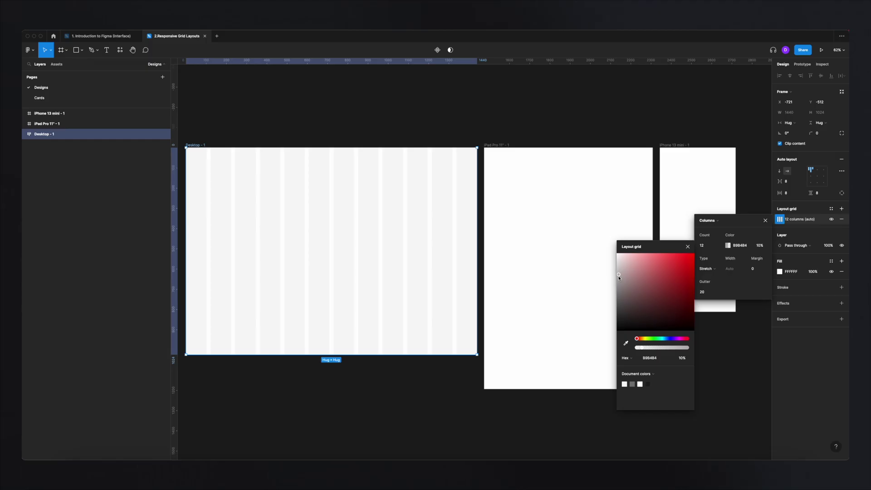
{"action": "left_click_drag", "start_coordinate": [617, 273], "coordinate": [617, 275]}
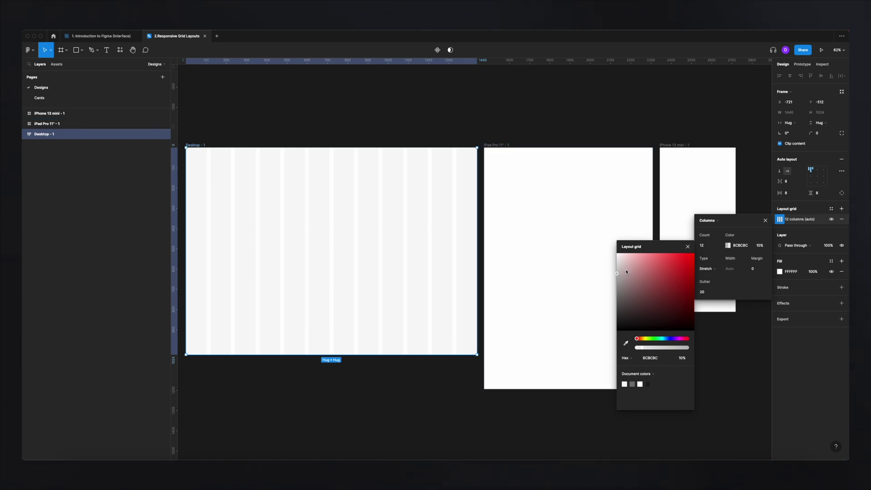
{"action": "left_click", "coordinate": [710, 293]}
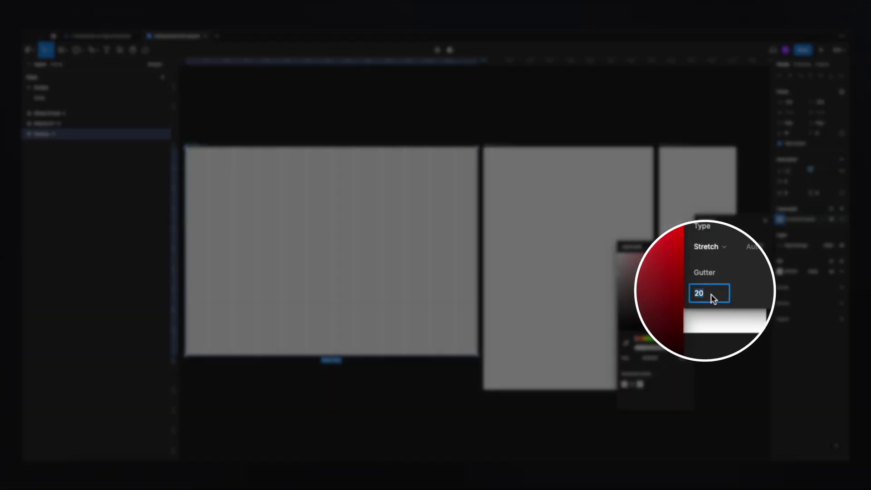
- Enter 16 as the Desktop column gutter, then scroll the Material Design home page
{"action": "type", "text": "16"}
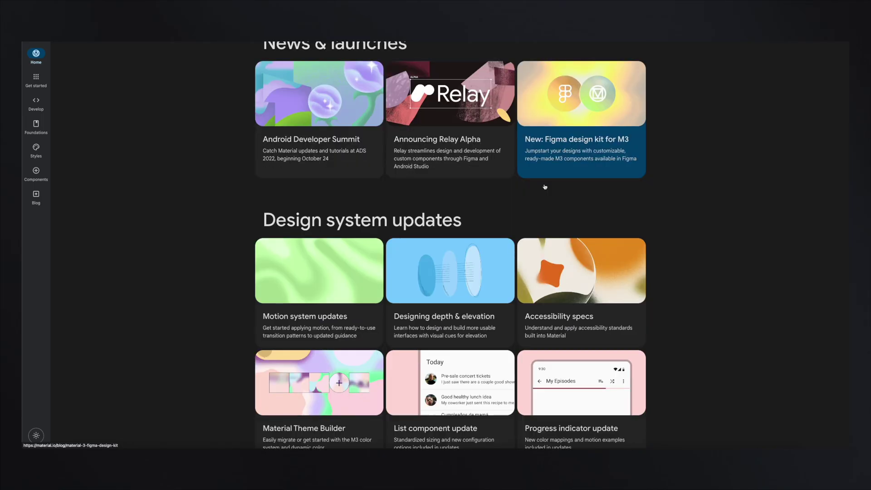
{"action": "scroll", "coordinate": [545, 186], "scroll_direction": "down", "scroll_amount": 3}
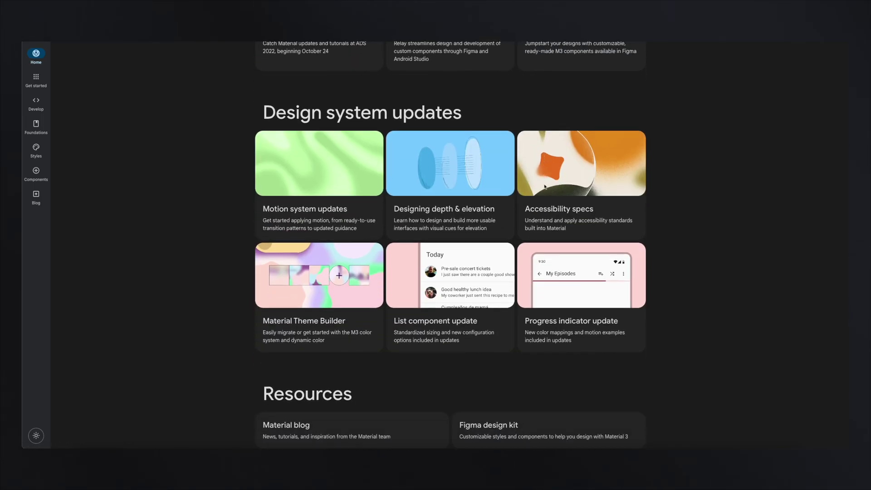
{"action": "scroll", "coordinate": [545, 186], "scroll_direction": "down", "scroll_amount": 4}
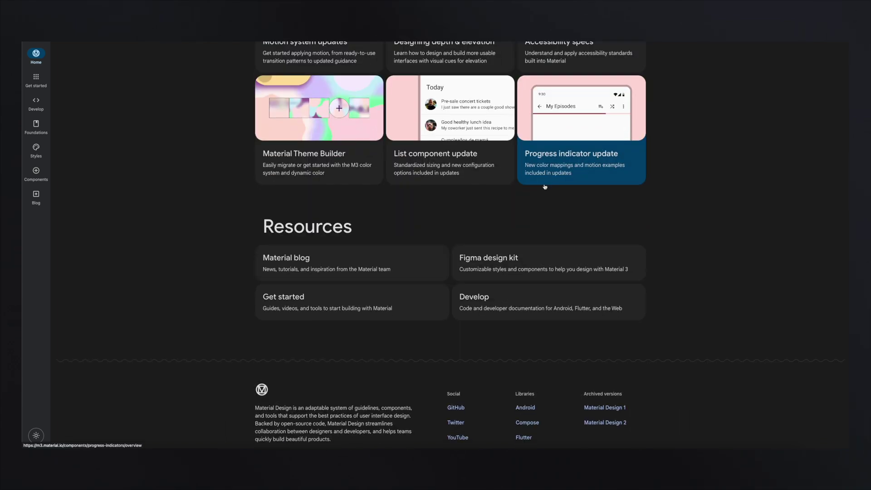
{"action": "scroll", "coordinate": [544, 186], "scroll_direction": "down", "scroll_amount": 2}
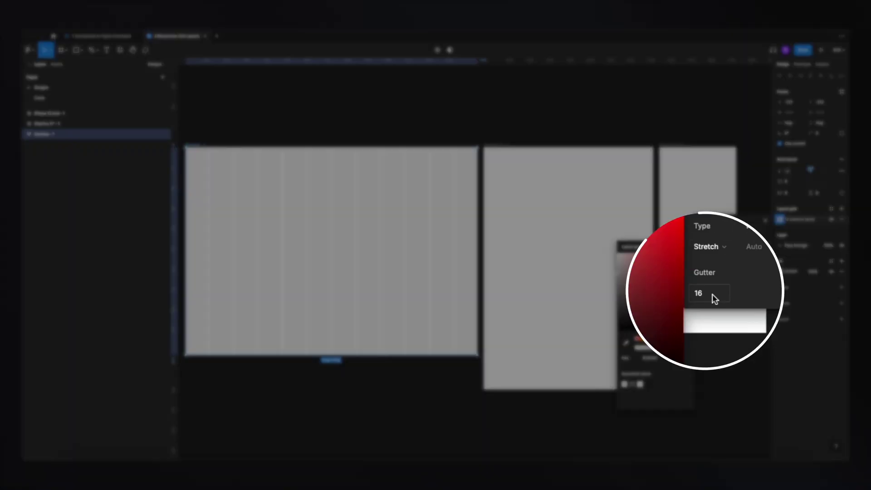
- Replace the Desktop column grid's gutter with 16
{"action": "left_click", "coordinate": [716, 296]}
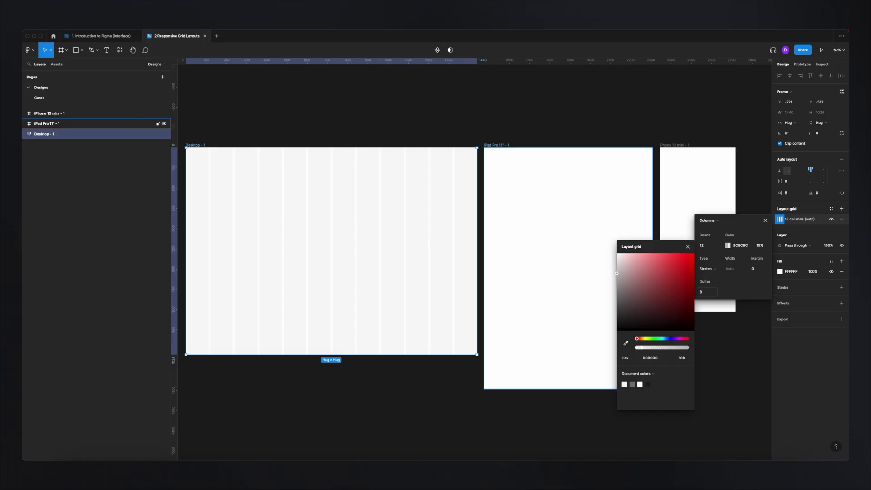
{"action": "left_click", "coordinate": [706, 293]}
{"action": "type", "text": "16"}
{"action": "key", "text": "Return"}
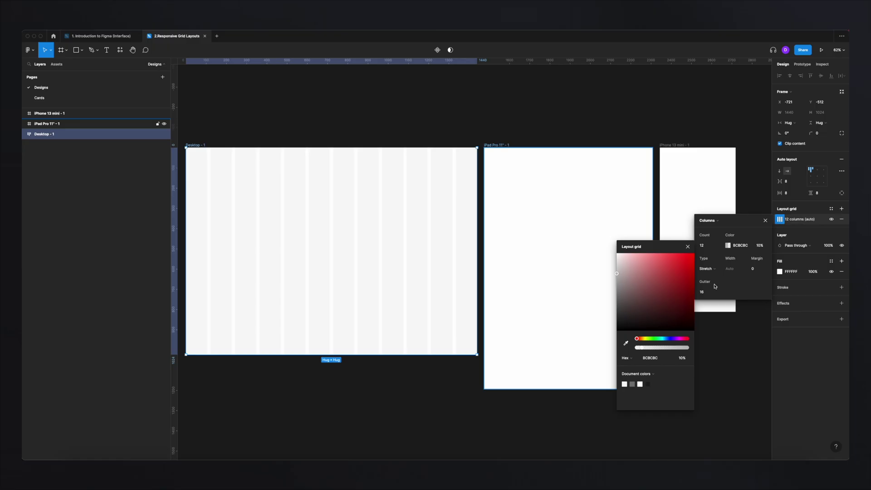
{"action": "key", "text": "Tab"}
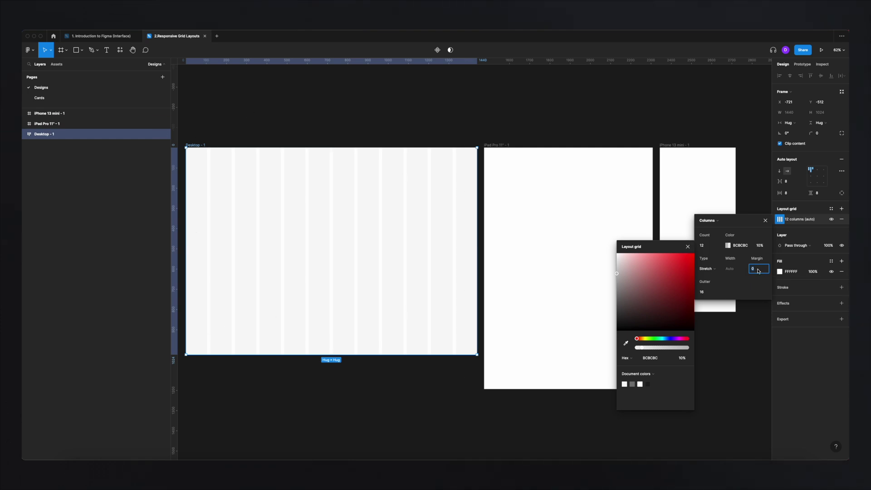
- Give the Desktop column grid a 128 margin
{"action": "key", "text": "BackSpace"}
{"action": "type", "text": "128"}
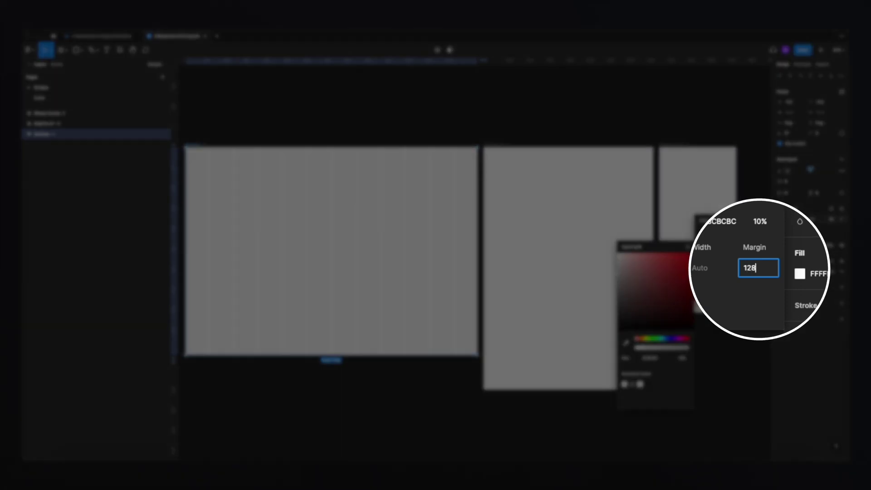
{"action": "key", "text": "Return"}
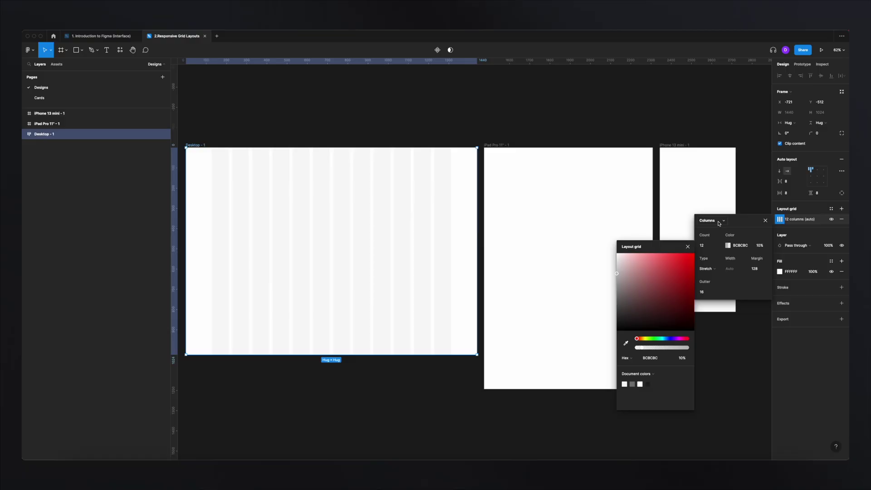
- Remove auto layout from Desktop - 1 and add a second grid set to 1000 rows
{"action": "left_click", "coordinate": [841, 159]}
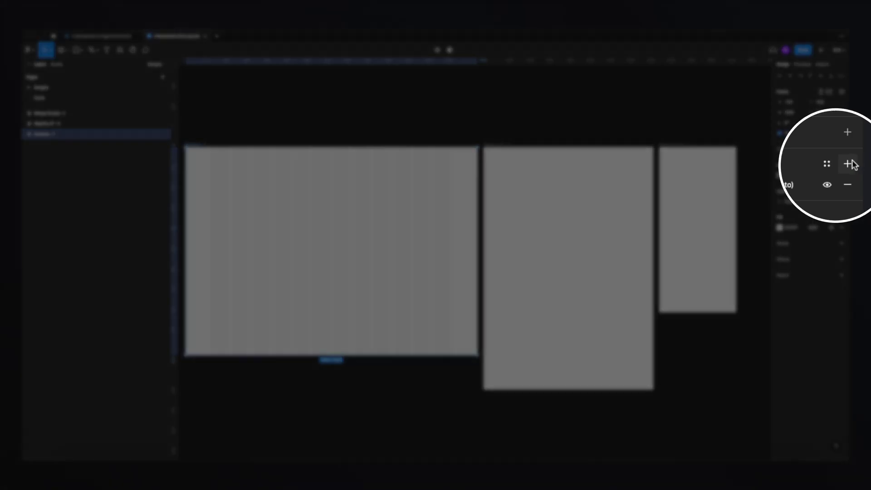
{"action": "left_click", "coordinate": [842, 164]}
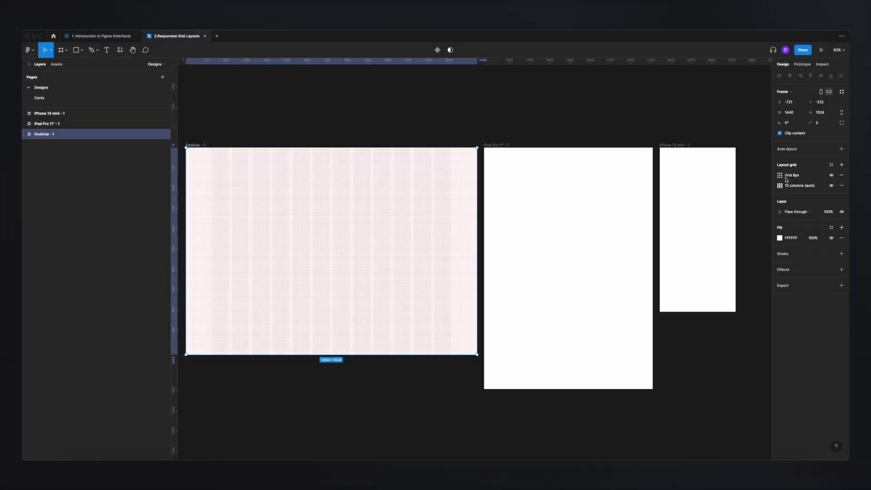
{"action": "left_click", "coordinate": [781, 176]}
{"action": "left_click", "coordinate": [705, 176]}
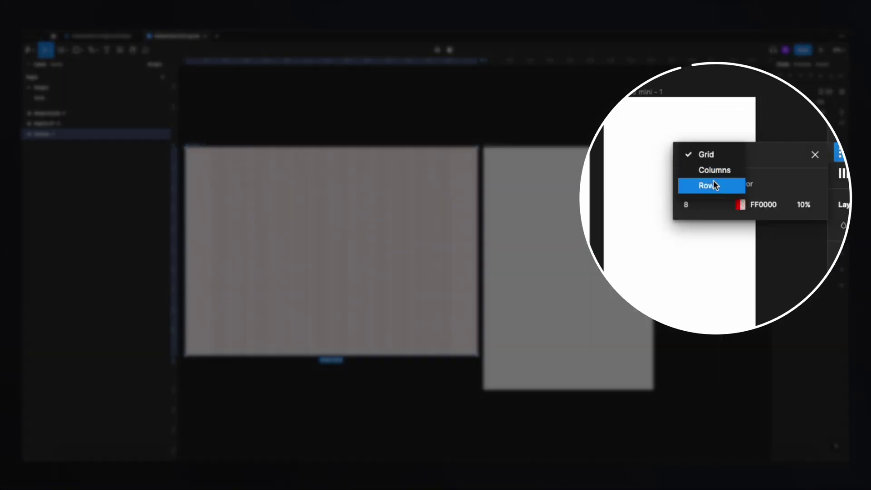
{"action": "left_click", "coordinate": [717, 191]}
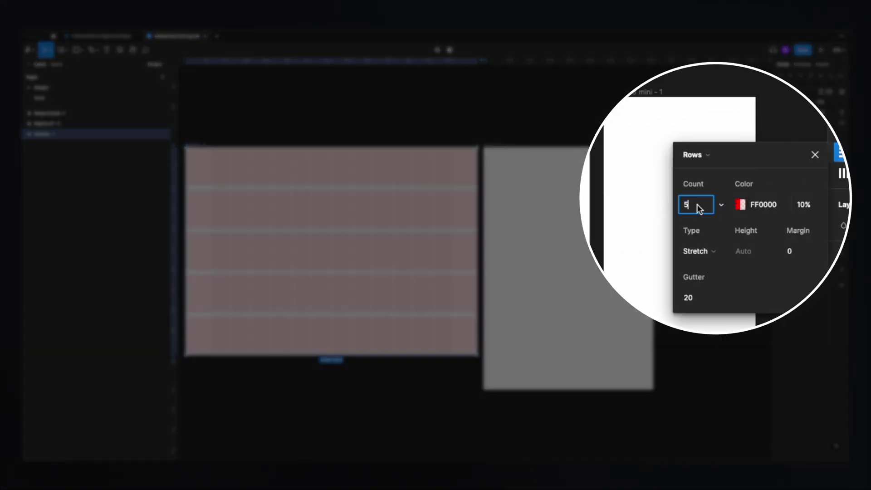
{"action": "type", "text": "1000"}
{"action": "key", "text": "Return"}
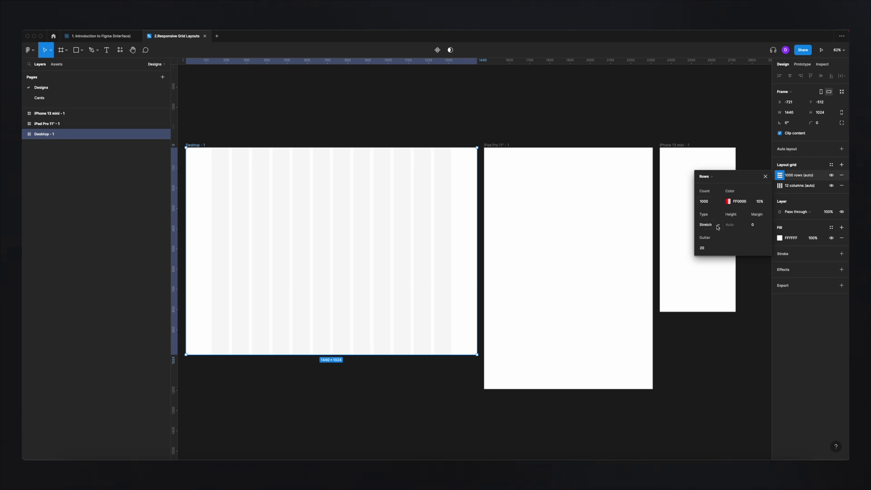
- Align the 8px rows to the top with a 0 gutter
{"action": "left_click", "coordinate": [718, 225]}
{"action": "left_click", "coordinate": [711, 201]}
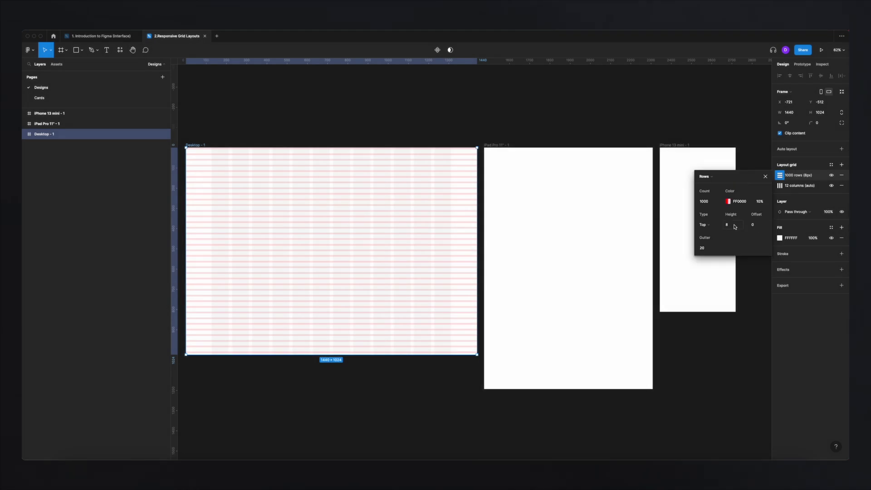
{"action": "left_click", "coordinate": [707, 251]}
{"action": "key", "text": "Return"}
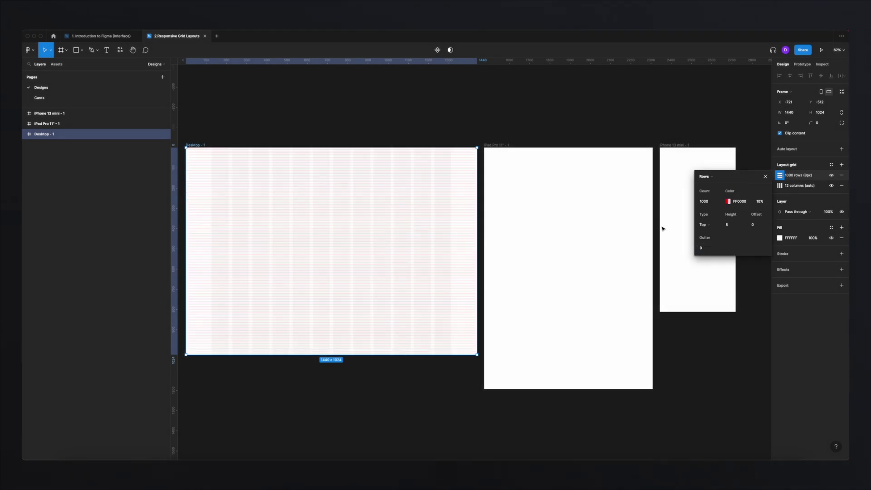
{"action": "scroll", "coordinate": [199, 151], "scroll_direction": "down", "scroll_amount": 5}
{"action": "scroll", "coordinate": [202, 153], "scroll_direction": "up", "scroll_amount": 10}
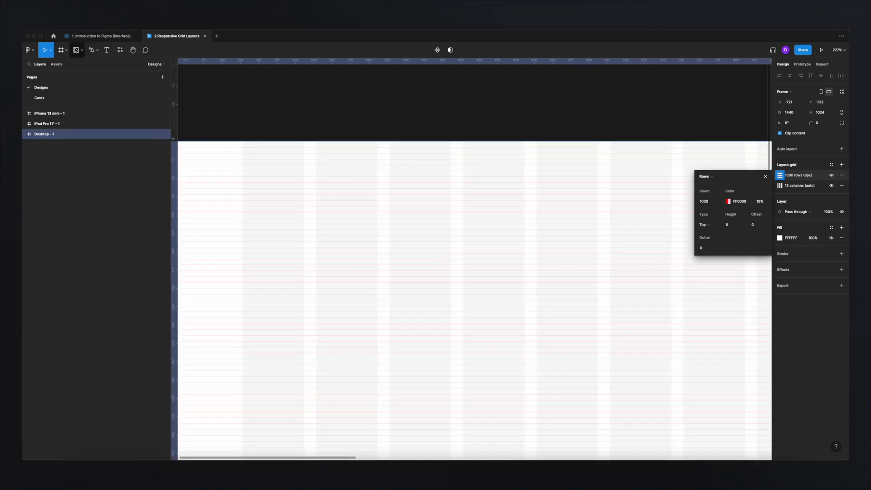
{"action": "left_click", "coordinate": [76, 49]}
{"action": "left_click", "coordinate": [82, 50]}
{"action": "left_click", "coordinate": [80, 64]}
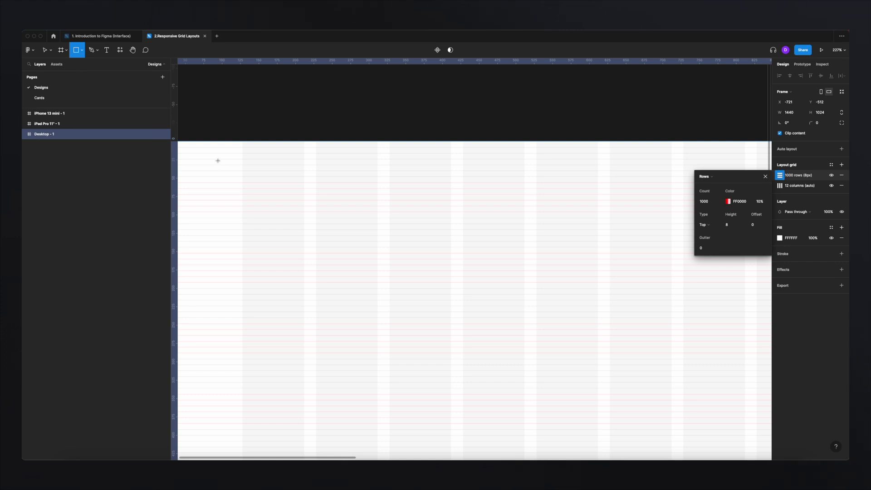
{"action": "left_click_drag", "start_coordinate": [218, 159], "coordinate": [312, 224]}
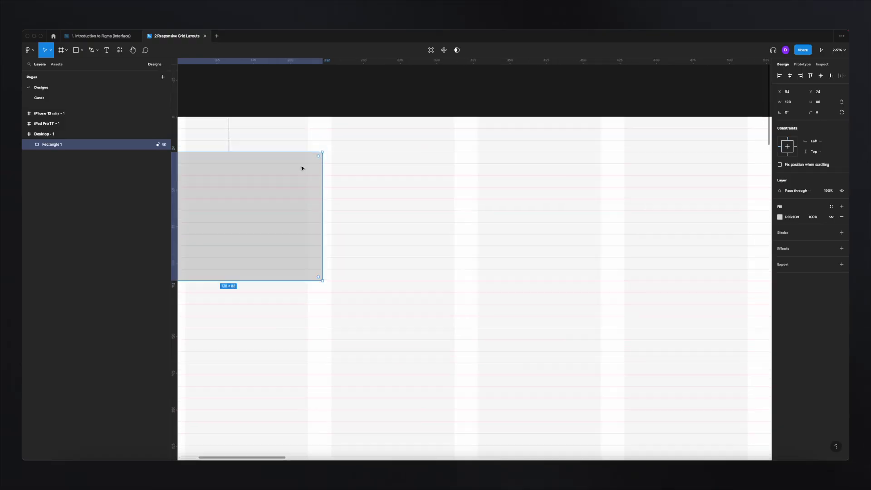
{"action": "scroll", "coordinate": [301, 167], "scroll_direction": "down", "scroll_amount": 5}
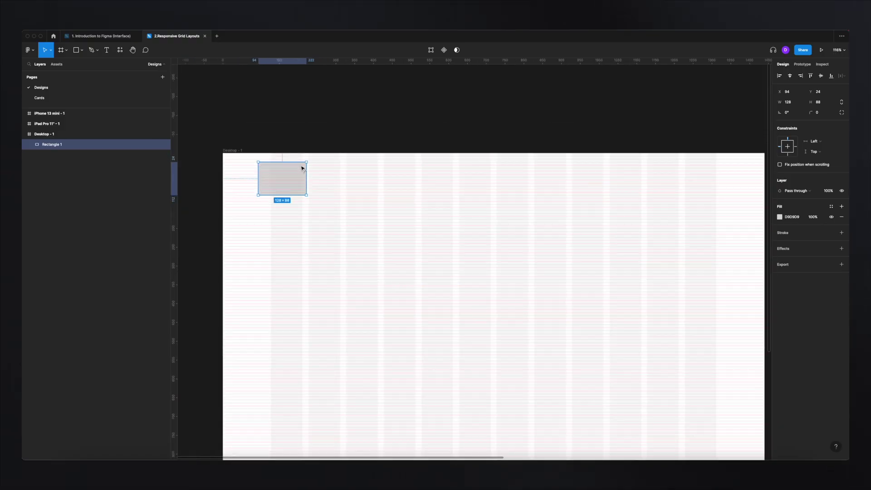
{"action": "left_click", "coordinate": [321, 138]}
{"action": "left_click", "coordinate": [298, 174]}
{"action": "key", "text": "Delete"}
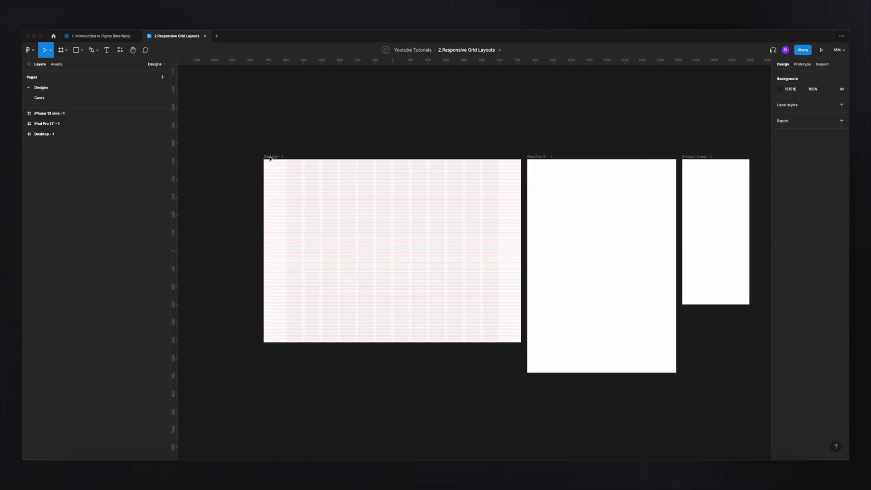
- Copy Desktop - 1's row and column grids and paste them onto the iPad Pro 11" frame
{"action": "left_click", "coordinate": [270, 157]}
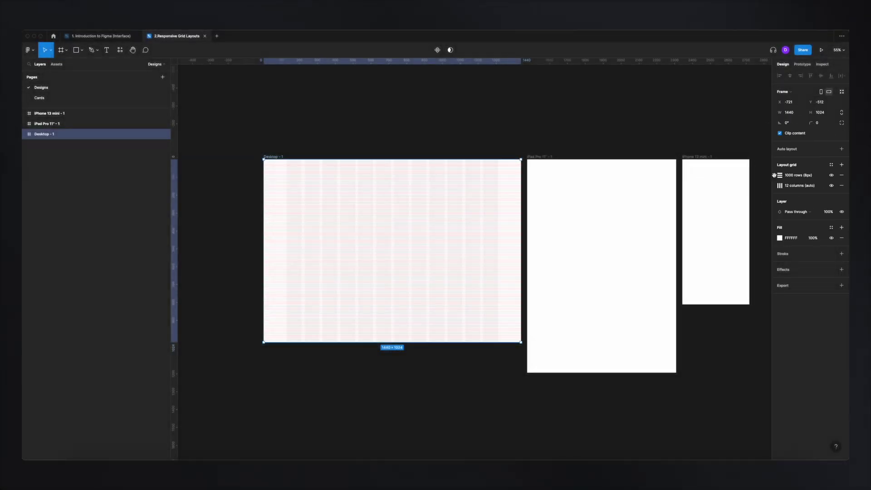
{"action": "left_click", "coordinate": [774, 175]}
{"action": "left_click", "coordinate": [775, 185], "text": "shift"}
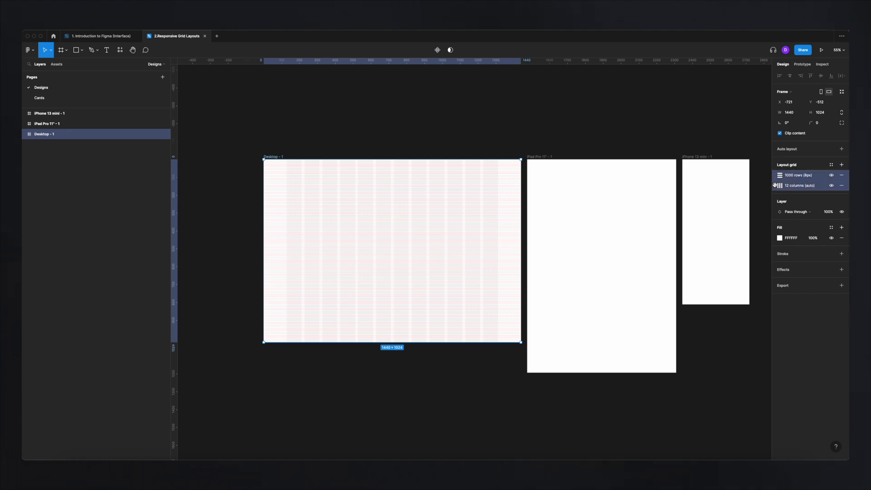
{"action": "left_click", "coordinate": [548, 157]}
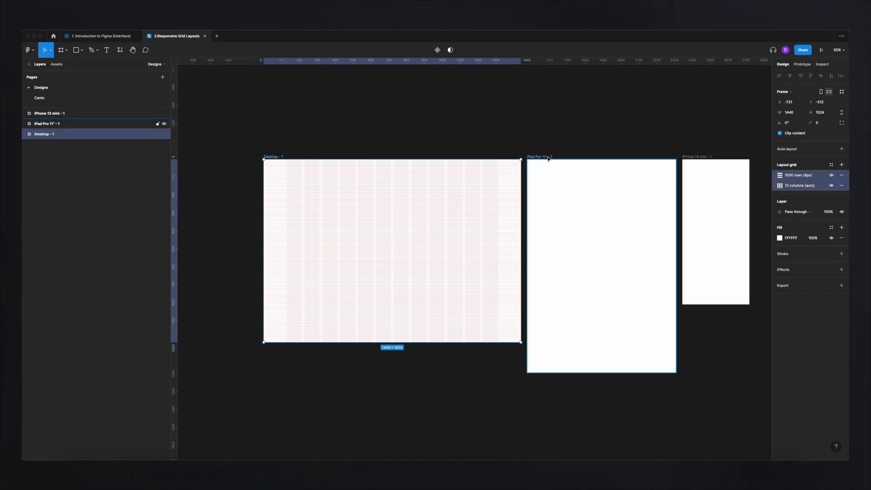
{"action": "key", "text": "ctrl+v"}
{"action": "scroll", "coordinate": [664, 181], "scroll_direction": "up", "scroll_amount": 5}
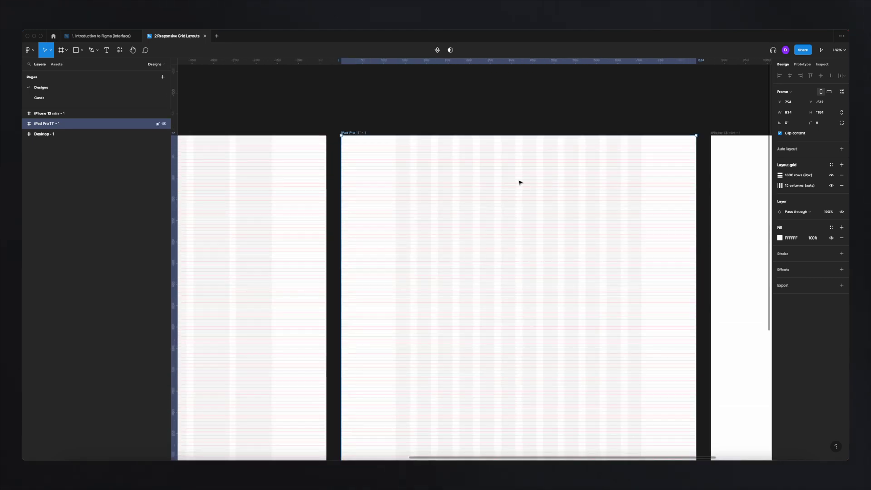
- Set the iPad column grid to 8 columns with a 64 margin
{"action": "left_click", "coordinate": [780, 186]}
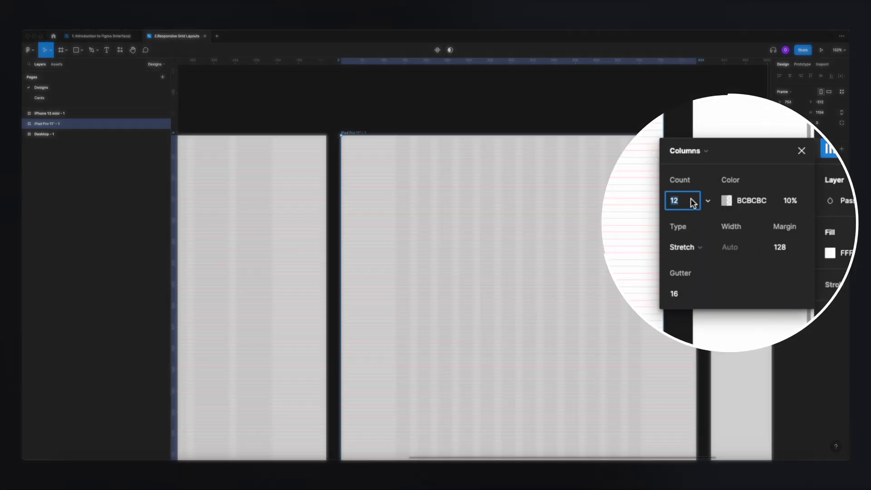
{"action": "type", "text": "8"}
{"action": "key", "text": "Return"}
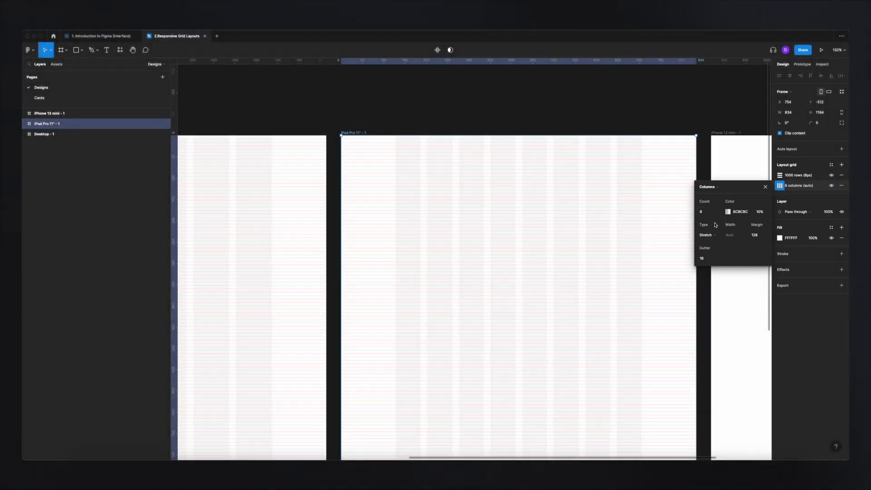
{"action": "left_click", "coordinate": [762, 238]}
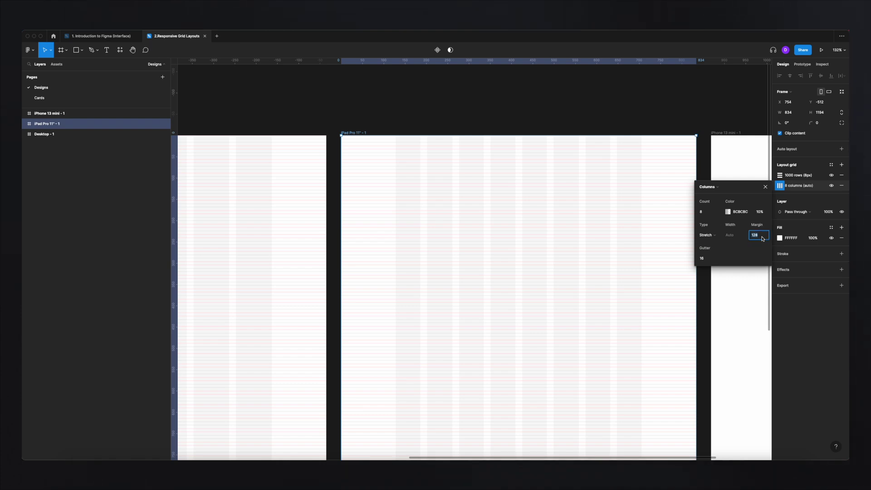
{"action": "type", "text": "64"}
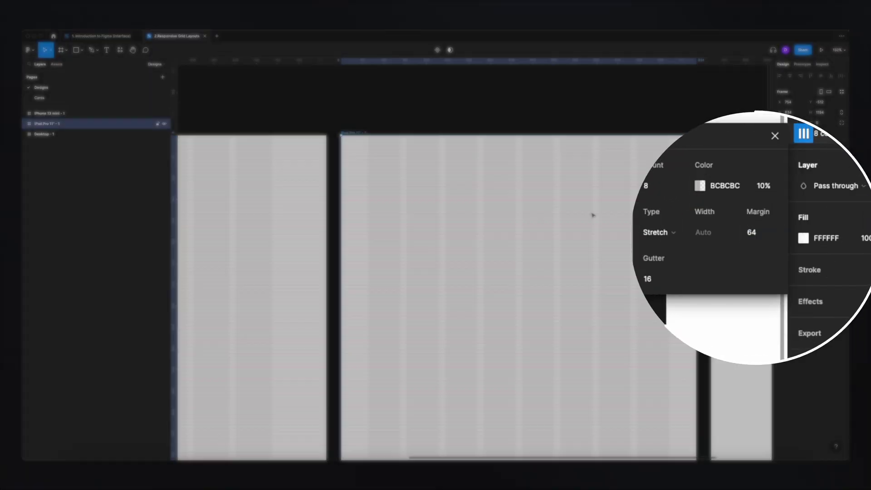
{"action": "key", "text": "Return"}
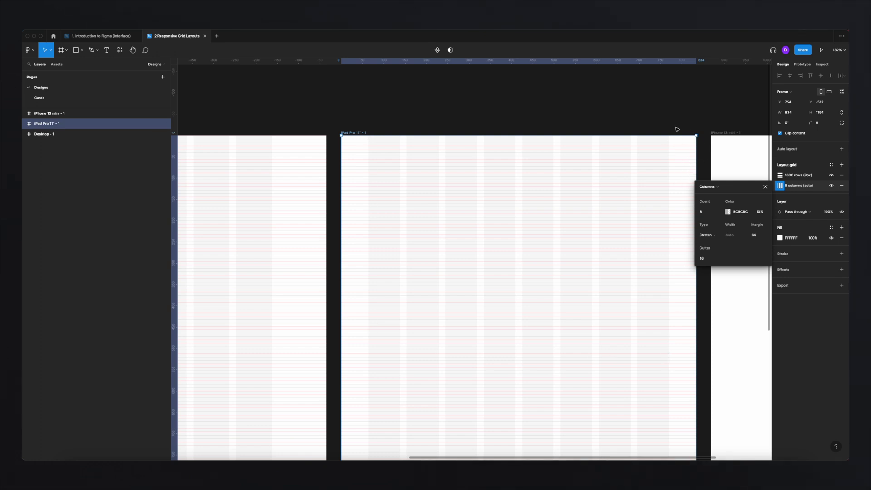
- Select both of the iPad's row and column grids for copying
{"action": "left_click", "coordinate": [779, 175]}
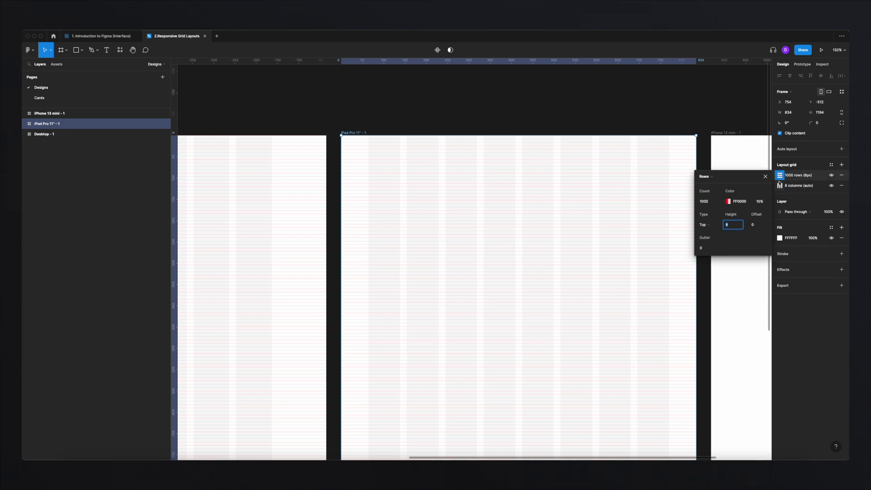
{"action": "left_click", "coordinate": [780, 186]}
{"action": "left_click", "coordinate": [776, 174]}
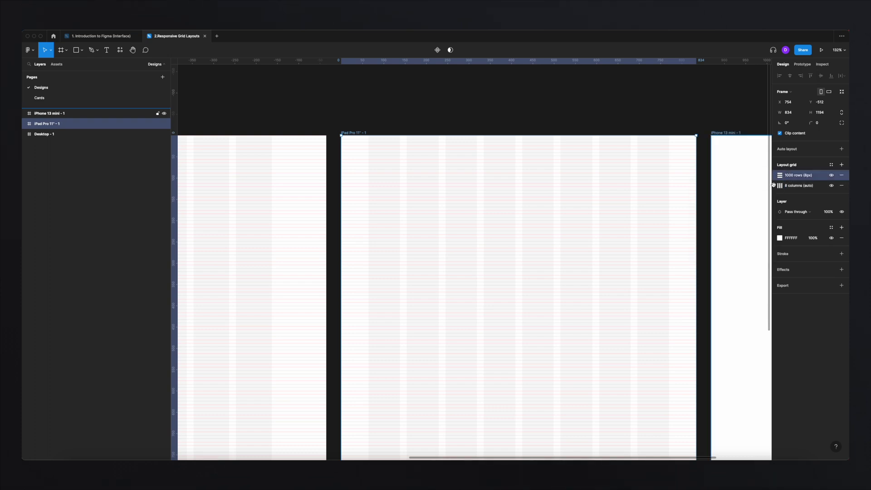
{"action": "left_click", "coordinate": [774, 185], "text": "shift"}
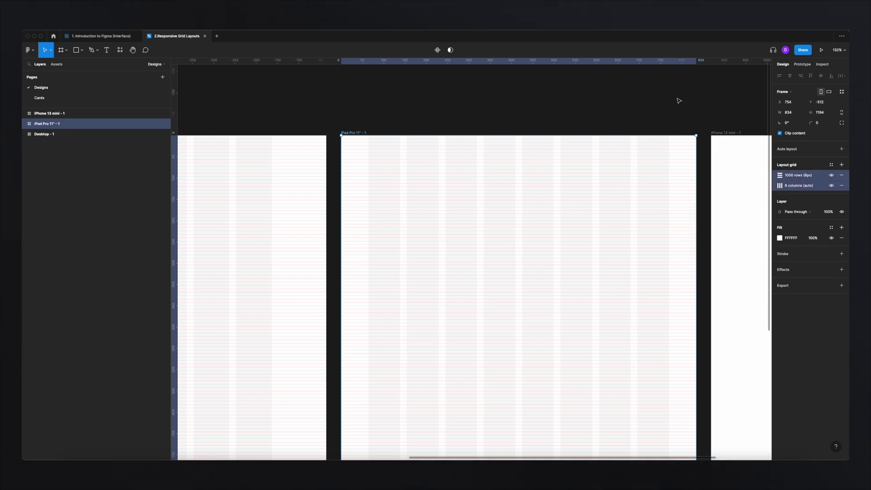
{"action": "left_click", "coordinate": [626, 108]}
- Paste the row and column grids onto the iPhone 13 mini frame
{"action": "scroll", "coordinate": [499, 118], "scroll_direction": "right", "scroll_amount": 7}
{"action": "left_click", "coordinate": [418, 149]}
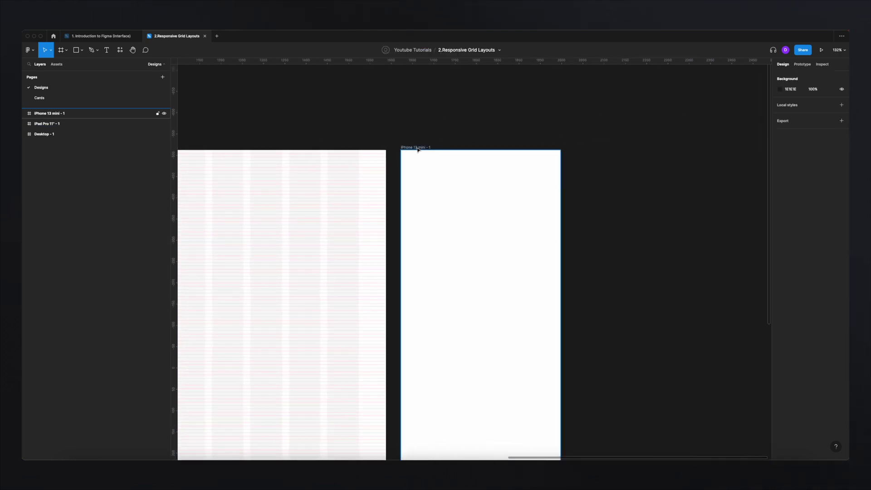
{"action": "key", "text": "ctrl+v"}
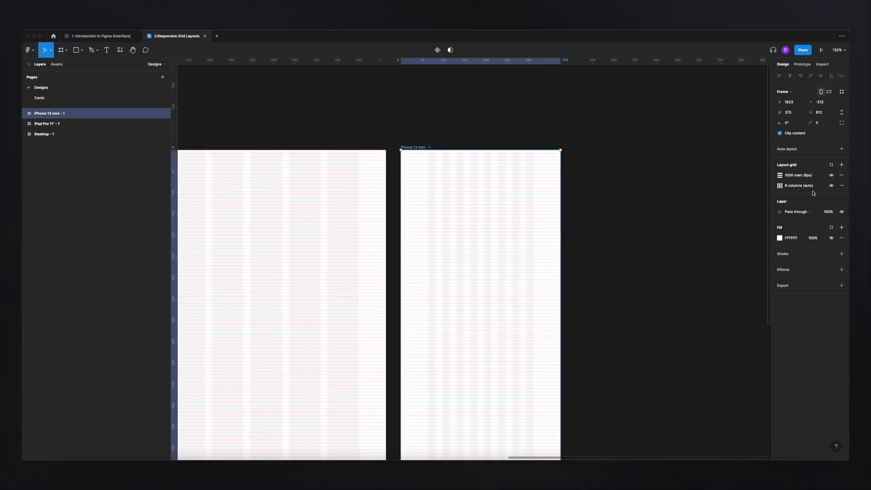
- Set the iPhone column grid to 4 columns with a 16 margin
{"action": "left_click", "coordinate": [780, 186]}
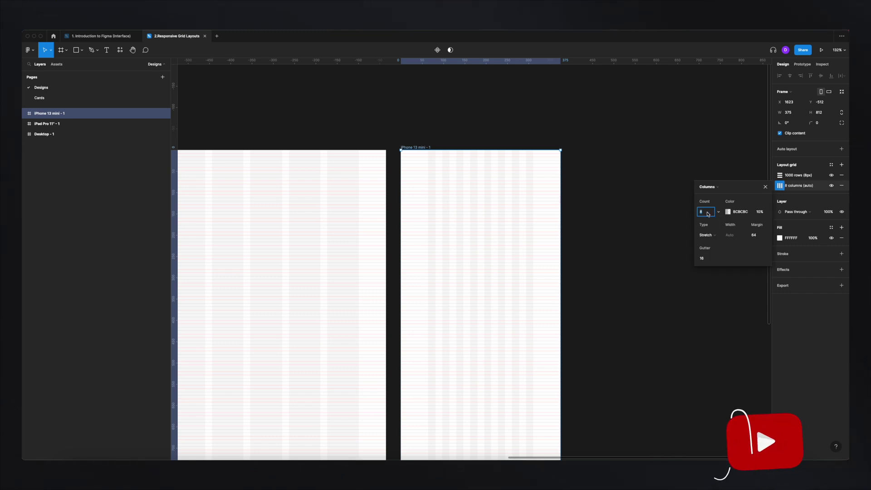
{"action": "type", "text": "4"}
{"action": "key", "text": "Return"}
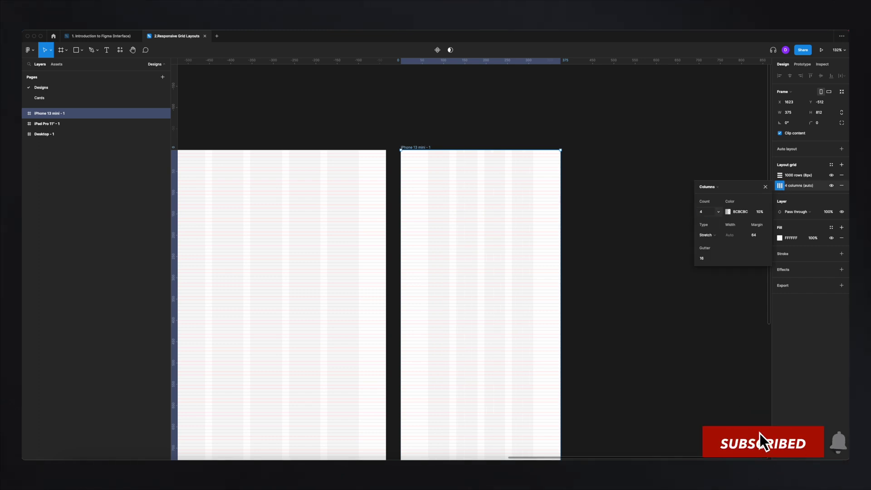
{"action": "left_click", "coordinate": [759, 236]}
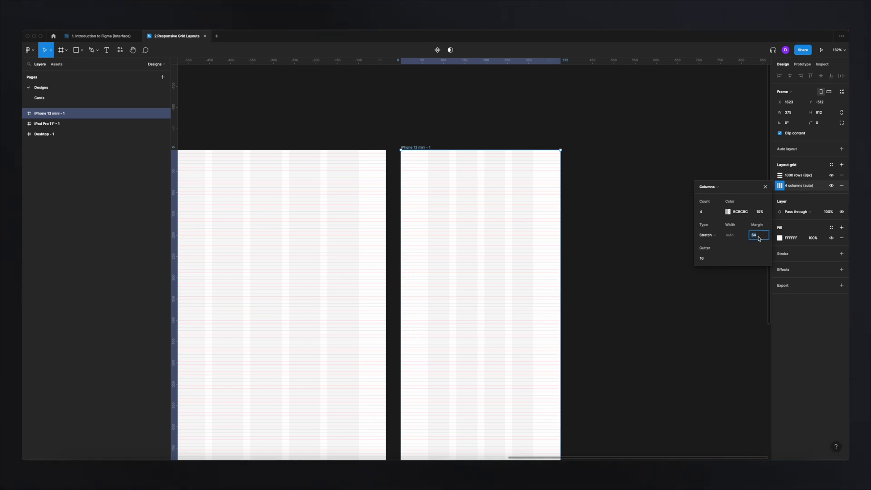
{"action": "type", "text": "16"}
{"action": "key", "text": "Return"}
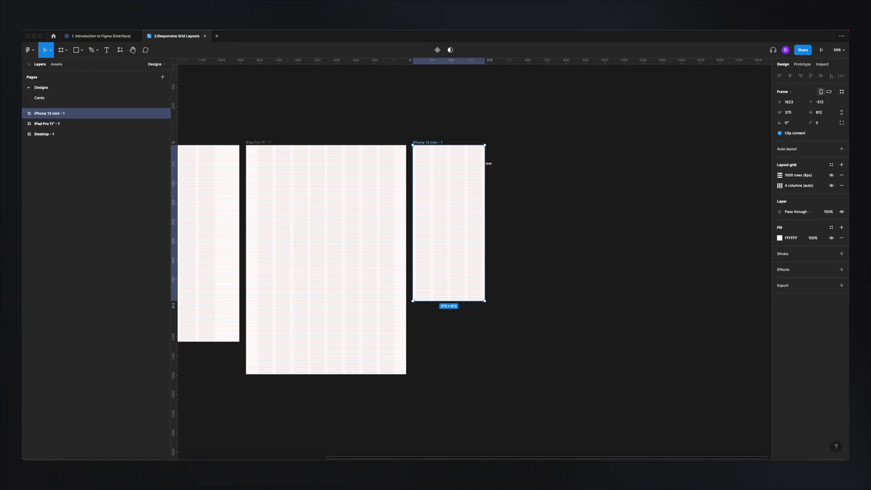
{"action": "left_click_drag", "start_coordinate": [489, 163], "coordinate": [535, 171]}
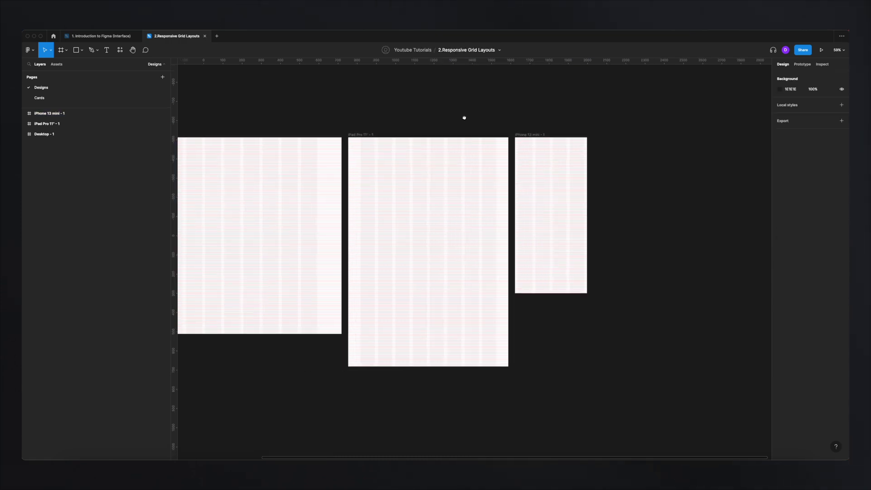
{"action": "left_click_drag", "start_coordinate": [463, 117], "coordinate": [594, 119]}
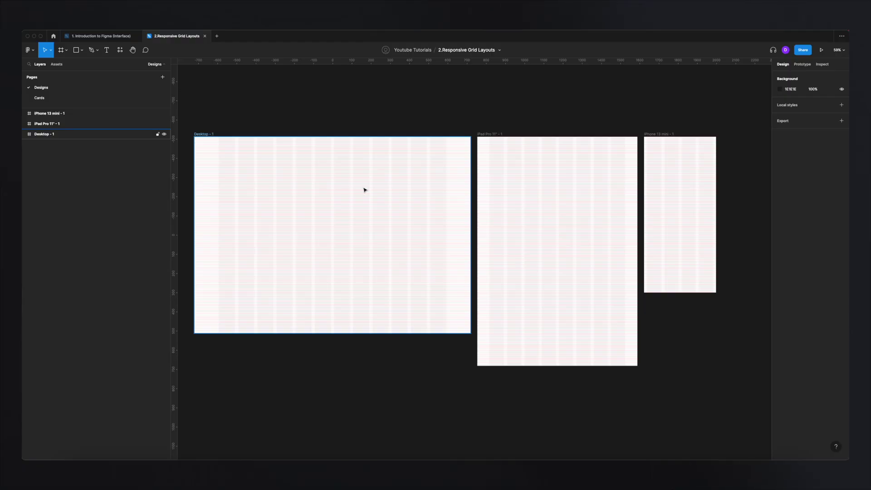
- Set Figma's big nudge amount to 8 in Preferences to match the 8px row grid
{"action": "left_click", "coordinate": [34, 50]}
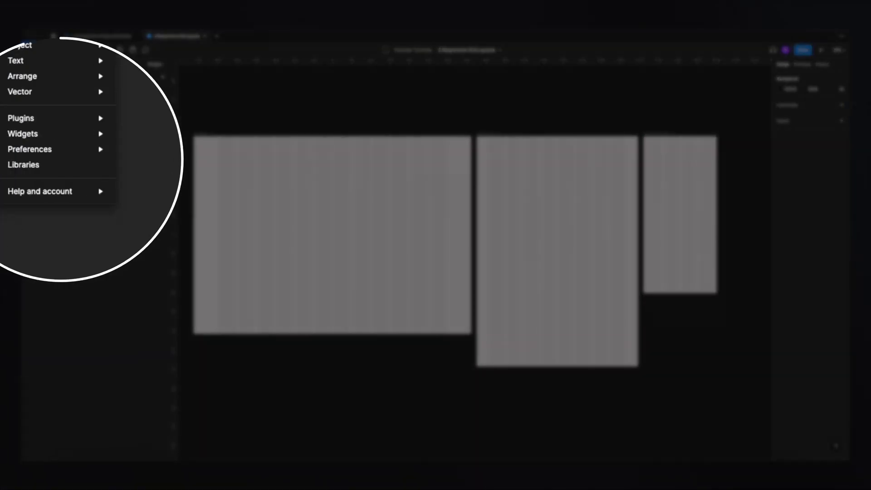
{"action": "mouse_move", "coordinate": [80, 155]}
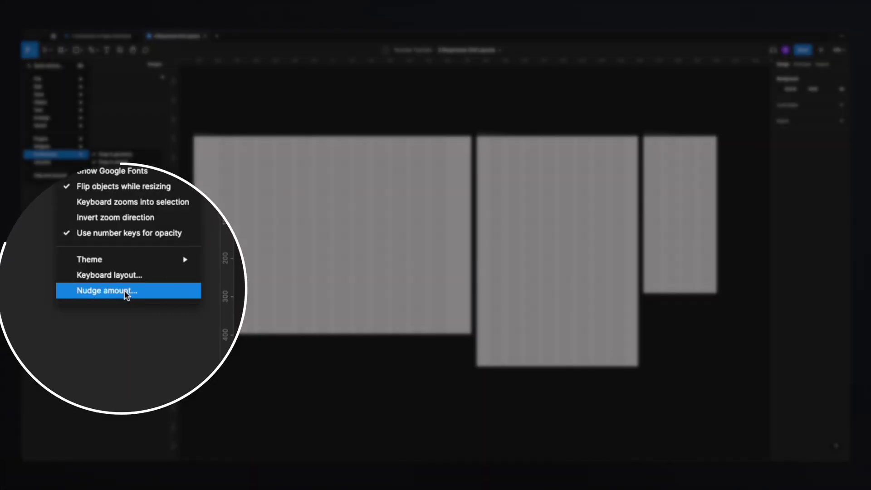
{"action": "left_click", "coordinate": [126, 294]}
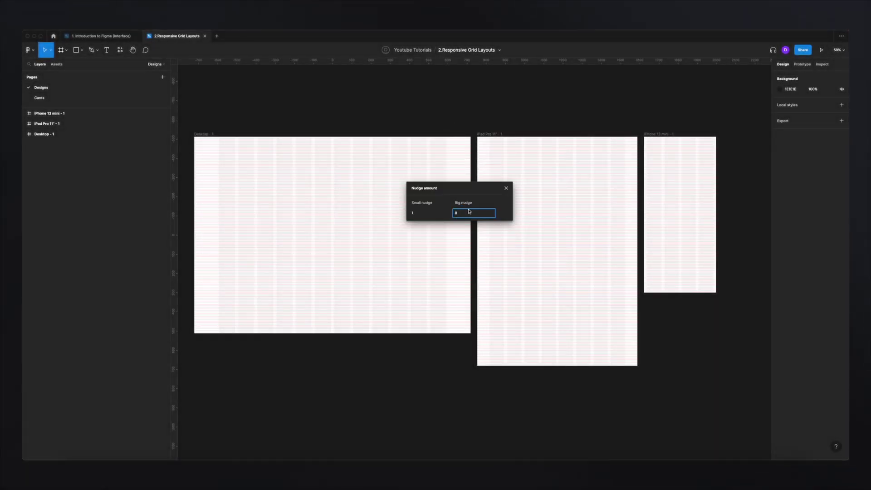
{"action": "left_click", "coordinate": [506, 189]}
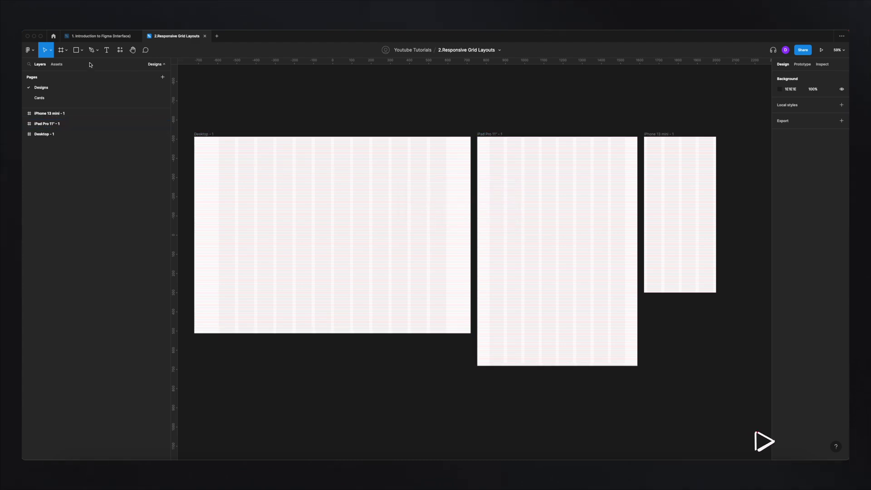
{"action": "left_click", "coordinate": [80, 53]}
{"action": "left_click_drag", "start_coordinate": [241, 155], "coordinate": [357, 191]}
{"action": "scroll", "coordinate": [260, 171], "scroll_direction": "up", "scroll_amount": 5}
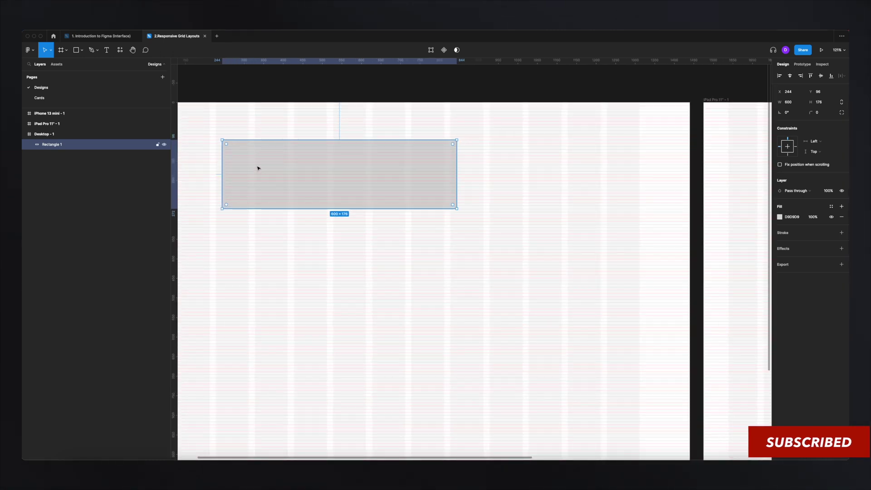
{"action": "key", "text": "Down"}
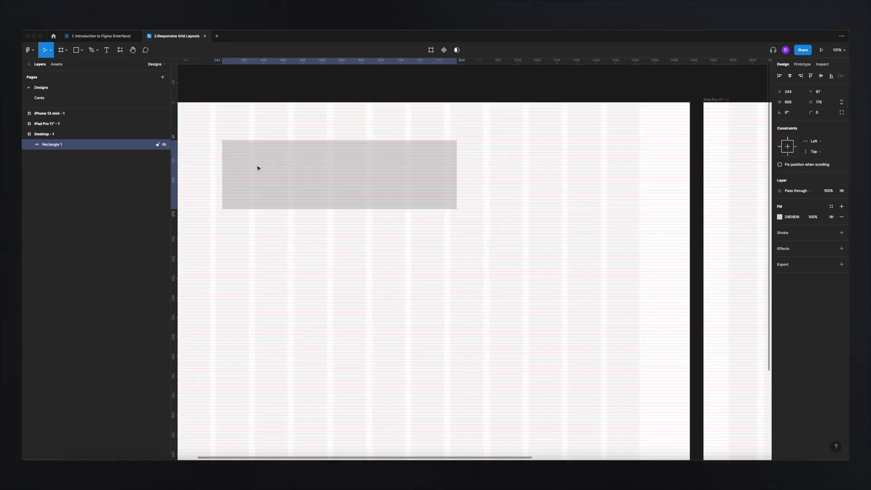
{"action": "key", "text": "Down"}
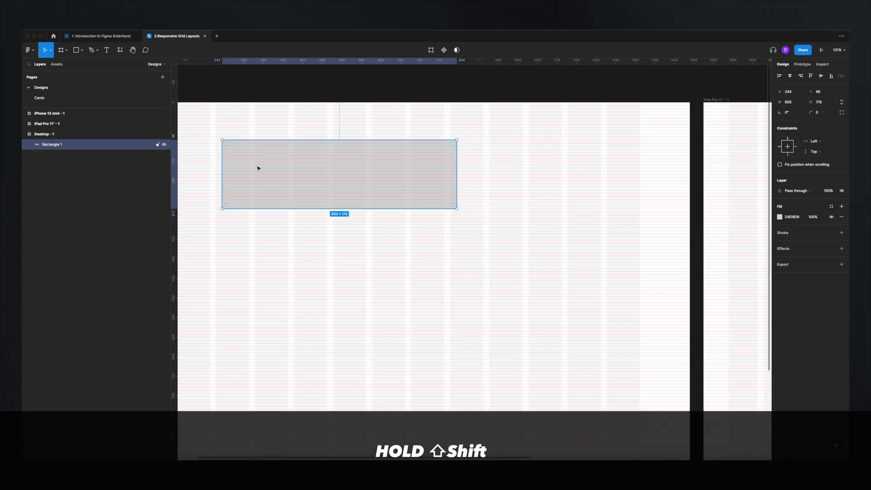
{"action": "key", "text": "shift+Up"}
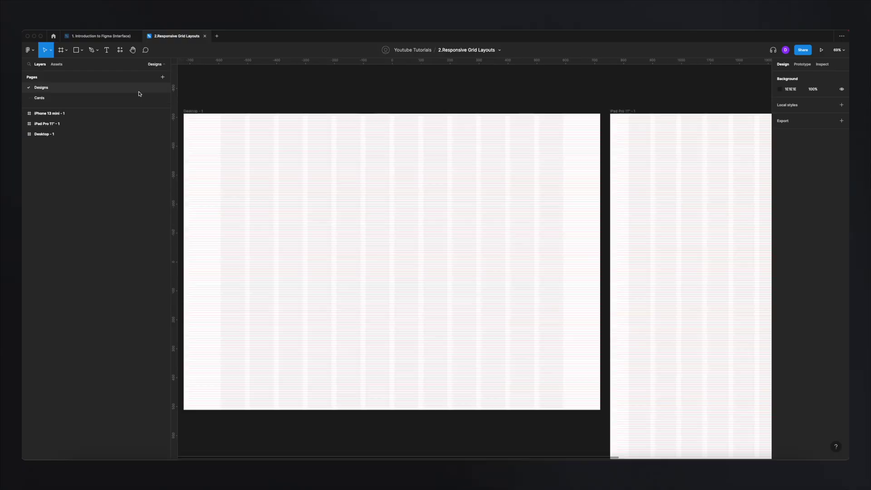
- Copy the four-card Cards frame from the Cards page into Desktop - 1, narrowed to about 1351 wide
{"action": "left_click", "coordinate": [75, 102]}
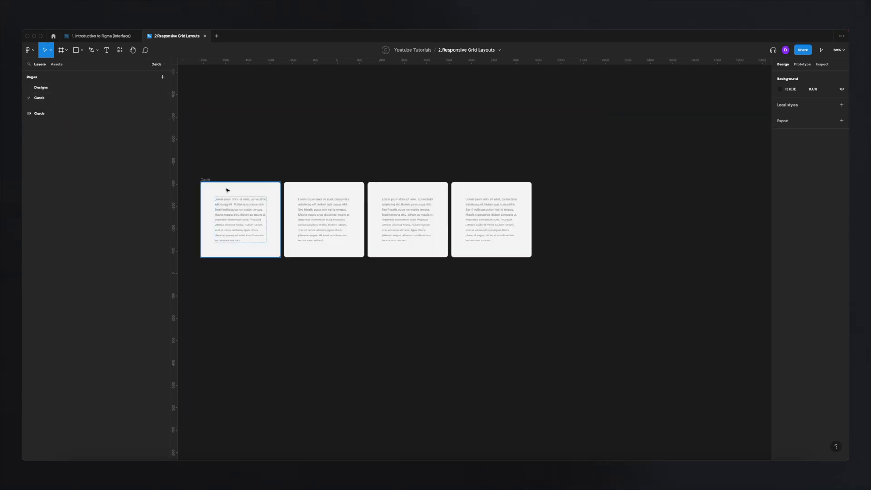
{"action": "left_click", "coordinate": [202, 181]}
{"action": "left_click_drag", "start_coordinate": [533, 203], "coordinate": [432, 204]}
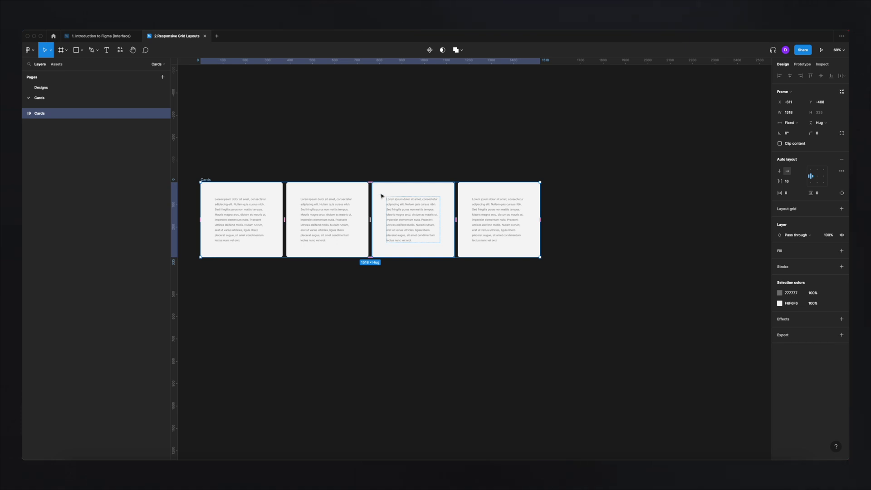
{"action": "left_click", "coordinate": [40, 87]}
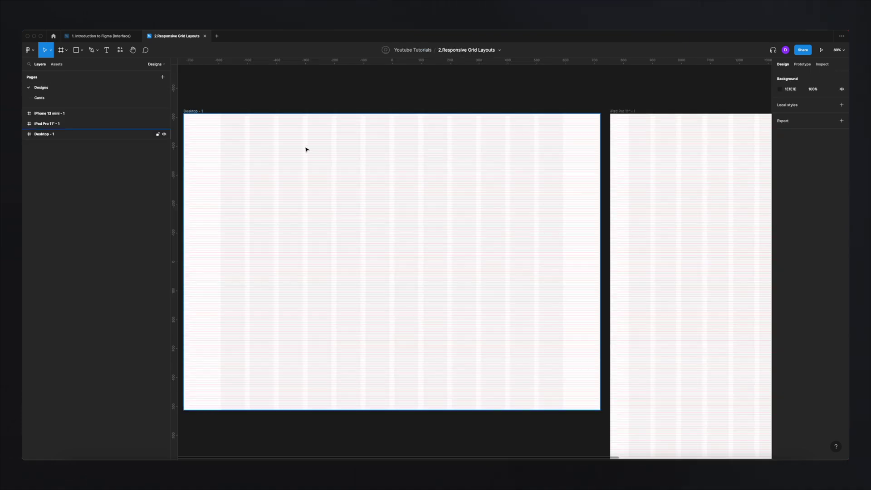
{"action": "key", "text": "super+v"}
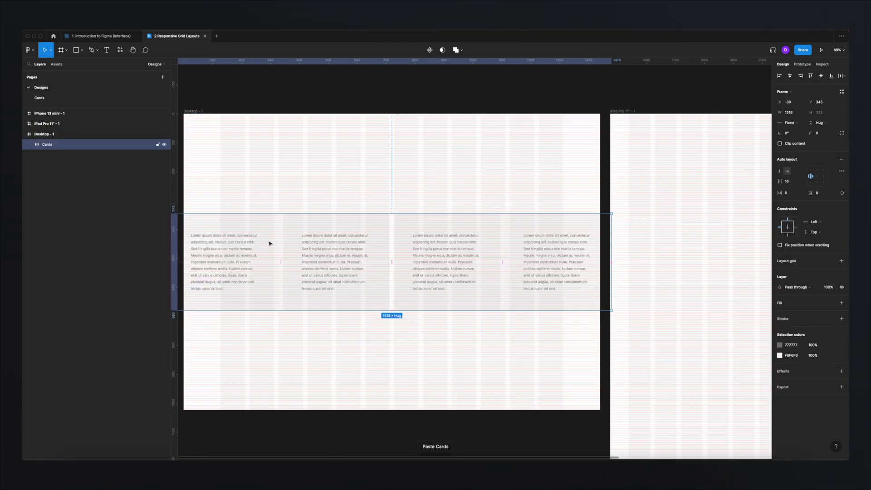
{"action": "left_click_drag", "start_coordinate": [611, 233], "coordinate": [563, 232]}
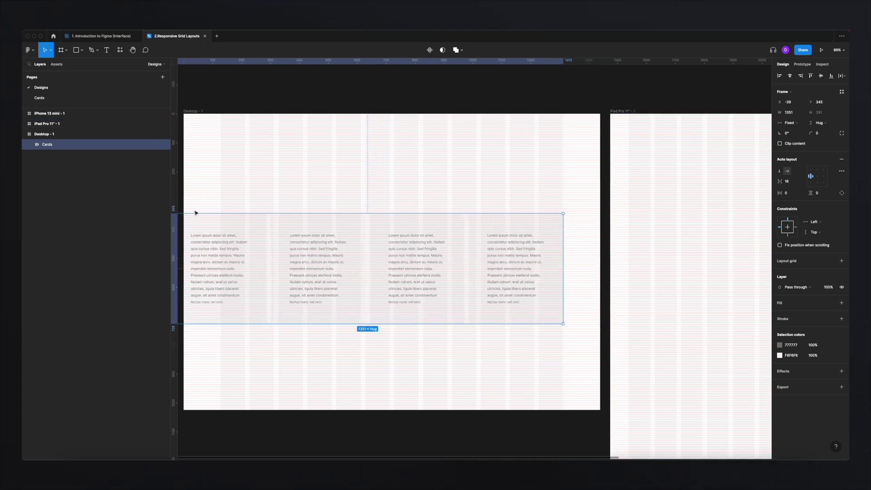
- Pull the Cards row's left edge to X 128 for width 1184, then move it up to Y 72
{"action": "left_click", "coordinate": [205, 101]}
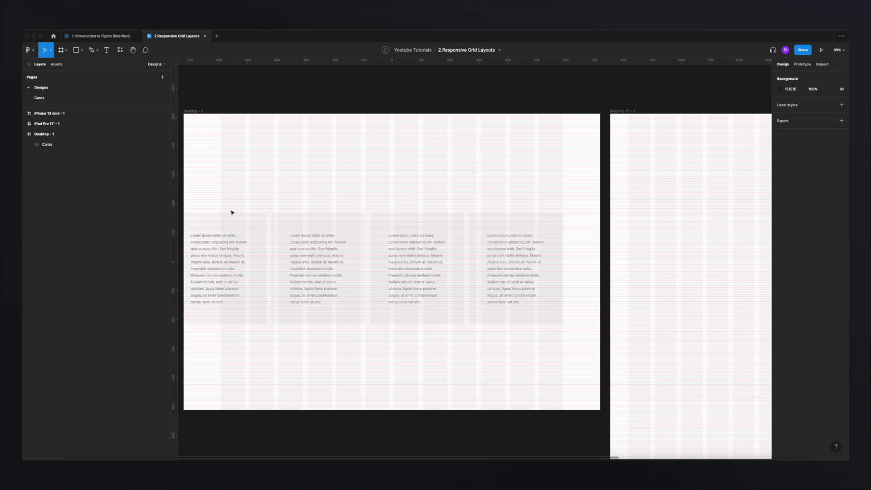
{"action": "left_click", "coordinate": [214, 221]}
{"action": "left_click_drag", "start_coordinate": [214, 188], "coordinate": [284, 181]}
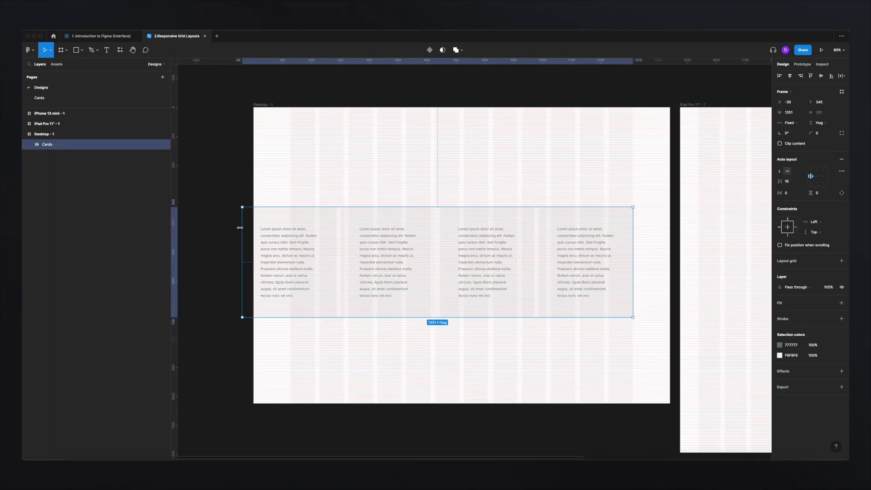
{"action": "left_click_drag", "start_coordinate": [240, 227], "coordinate": [292, 225]}
{"action": "left_click_drag", "start_coordinate": [444, 253], "coordinate": [432, 177]}
{"action": "scroll", "coordinate": [425, 136], "scroll_direction": "up", "scroll_amount": 5}
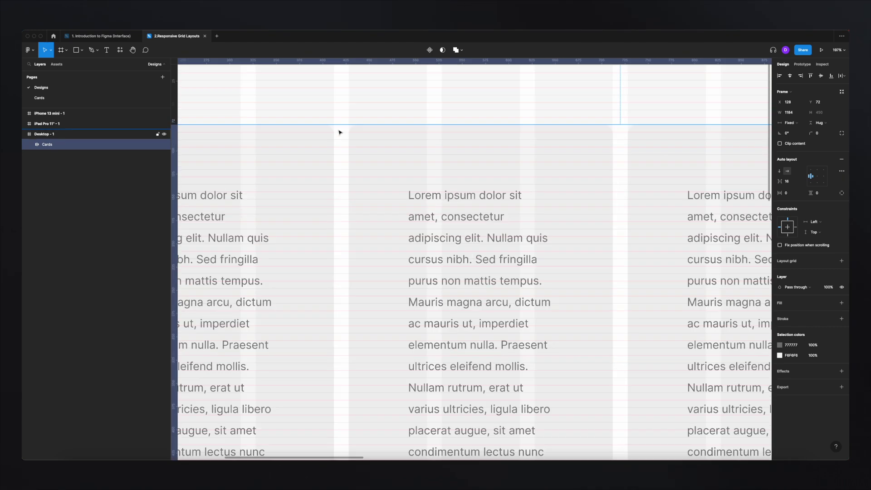
{"action": "scroll", "coordinate": [345, 141], "scroll_direction": "down", "scroll_amount": 2}
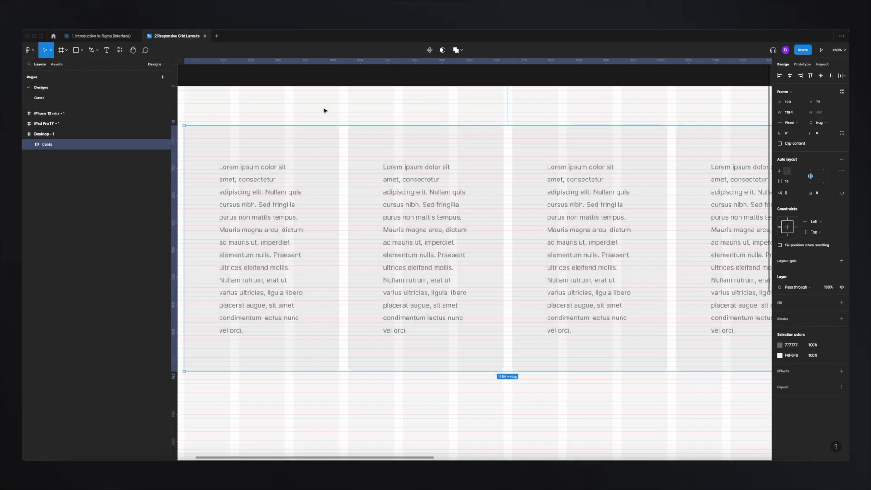
{"action": "scroll", "coordinate": [372, 125], "scroll_direction": "down", "scroll_amount": 2}
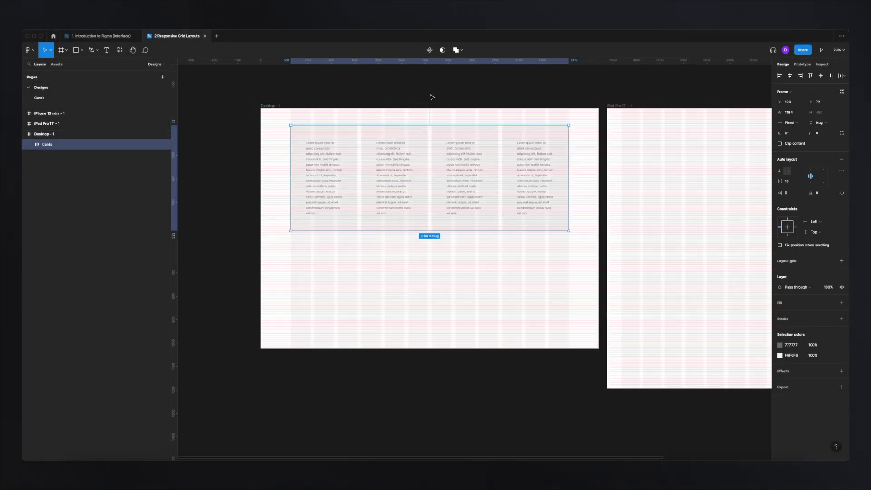
{"action": "left_click", "coordinate": [432, 97]}
{"action": "scroll", "coordinate": [404, 97], "scroll_direction": "right", "scroll_amount": 3}
{"action": "scroll", "coordinate": [405, 97], "scroll_direction": "up", "scroll_amount": 1}
{"action": "left_click", "coordinate": [374, 186]}
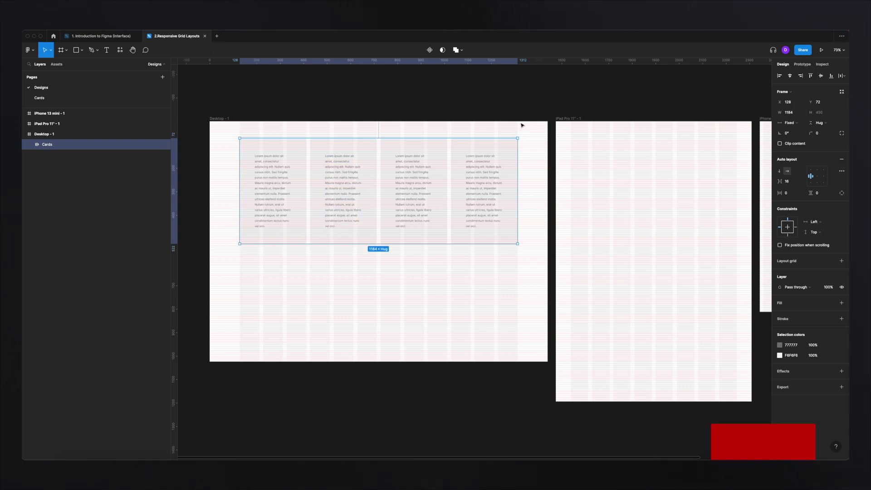
- Paste the Cards row into the iPad Pro 11" frame and narrow it to fit
{"action": "left_click", "coordinate": [568, 119]}
{"action": "key", "text": "ctrl+v"}
{"action": "left_click_drag", "start_coordinate": [626, 97], "coordinate": [409, 142]}
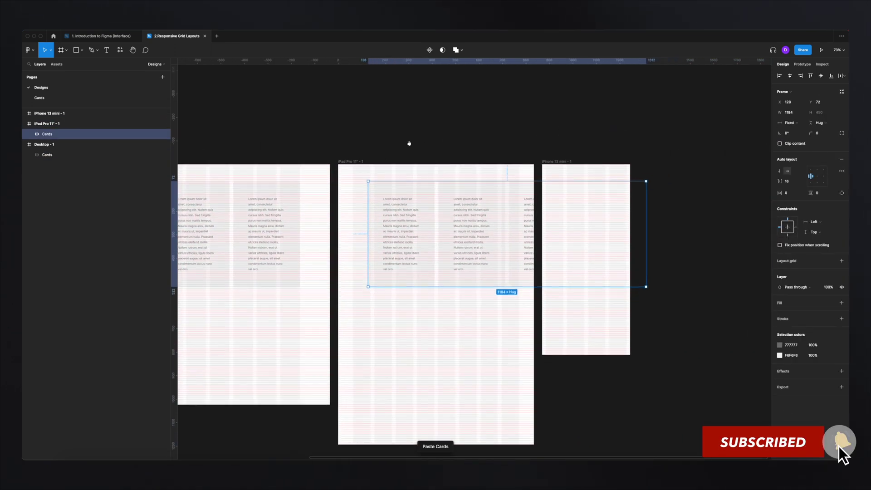
{"action": "left_click_drag", "start_coordinate": [426, 200], "coordinate": [413, 203]}
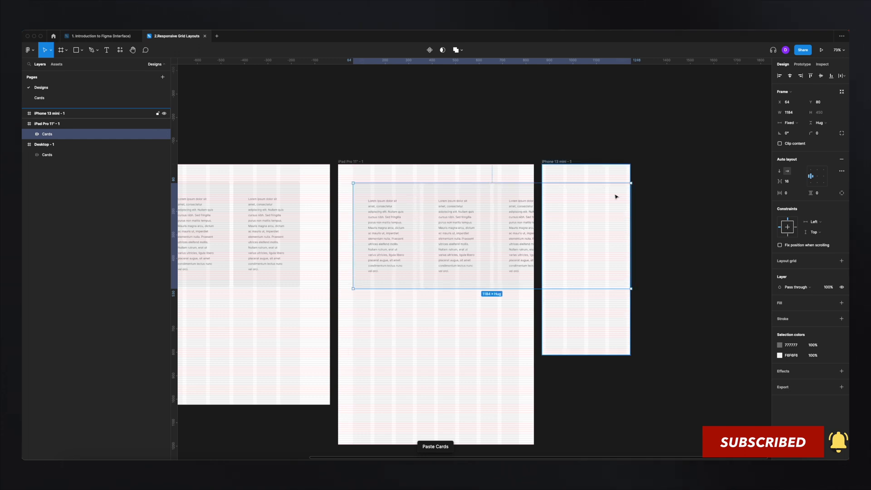
{"action": "left_click_drag", "start_coordinate": [631, 199], "coordinate": [520, 202]}
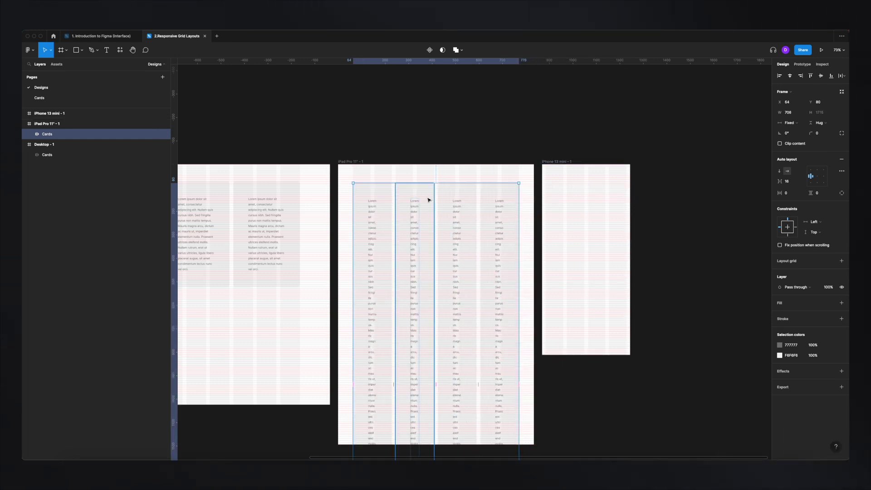
{"action": "scroll", "coordinate": [428, 197], "scroll_direction": "up", "scroll_amount": 5}
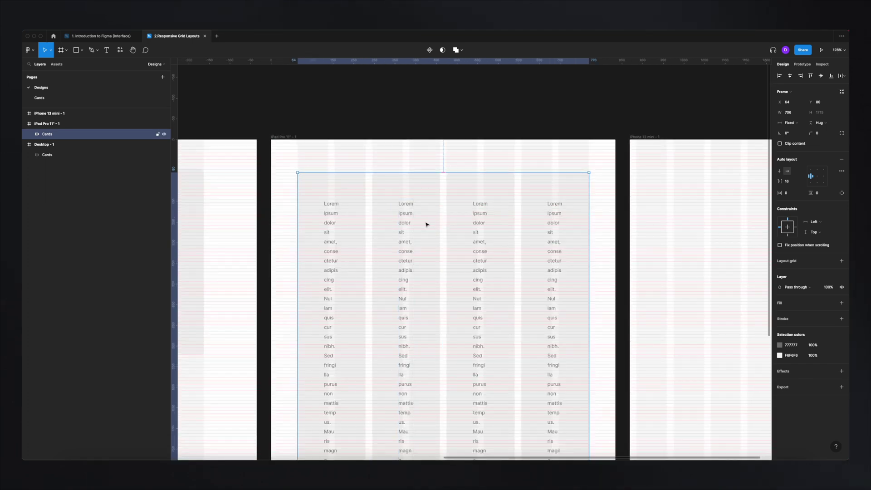
- Delete two cards from the iPad's Cards row so the remaining two stretch wider
{"action": "double_click", "coordinate": [348, 200]}
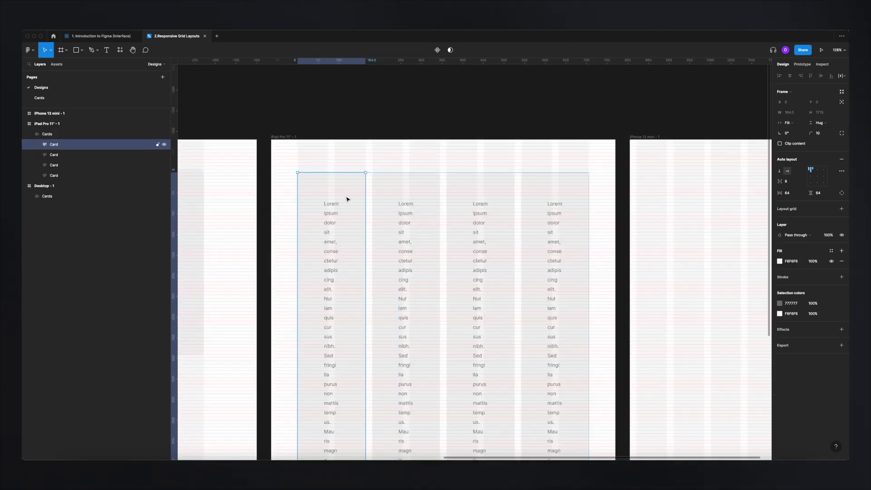
{"action": "key", "text": "Delete"}
{"action": "double_click", "coordinate": [361, 202]}
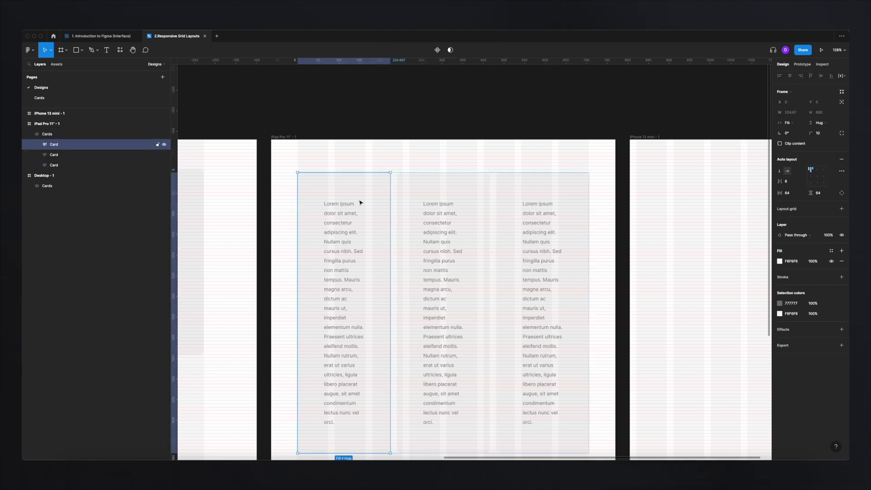
{"action": "key", "text": "Delete"}
{"action": "scroll", "coordinate": [475, 213], "scroll_direction": "down", "scroll_amount": 3}
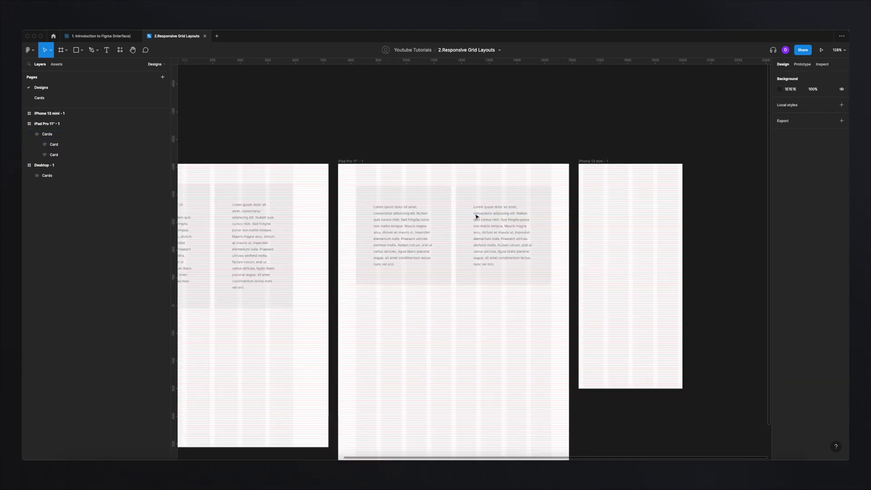
{"action": "scroll", "coordinate": [475, 213], "scroll_direction": "up", "scroll_amount": 5}
{"action": "left_click", "coordinate": [448, 181]}
{"action": "key", "text": "Escape"}
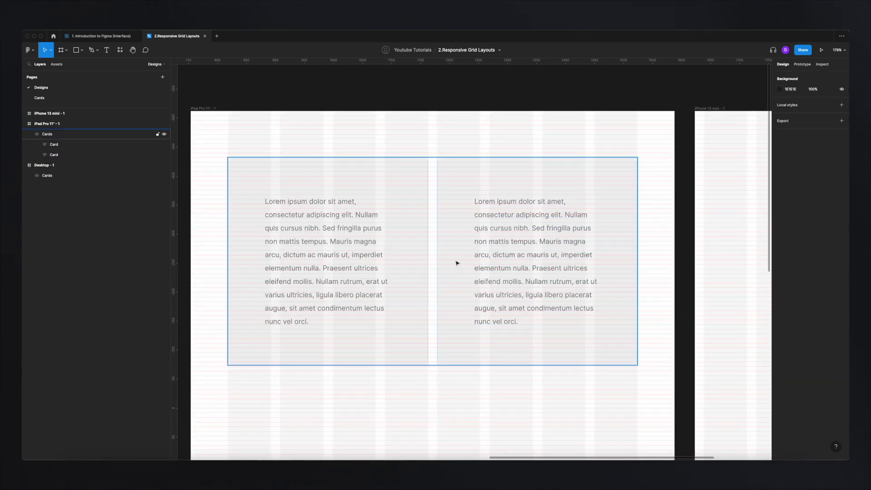
{"action": "scroll", "coordinate": [461, 259], "scroll_direction": "down", "scroll_amount": 5}
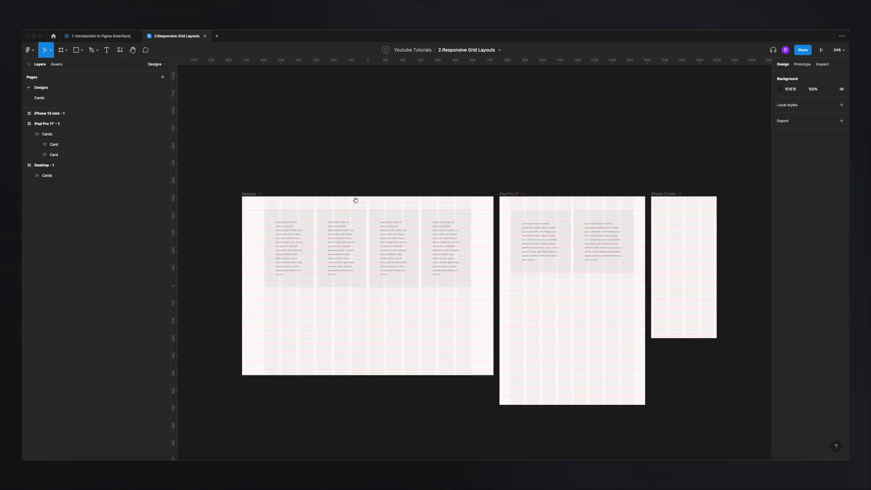
{"action": "scroll", "coordinate": [453, 239], "scroll_direction": "up", "scroll_amount": 4}
{"action": "left_click", "coordinate": [482, 210]}
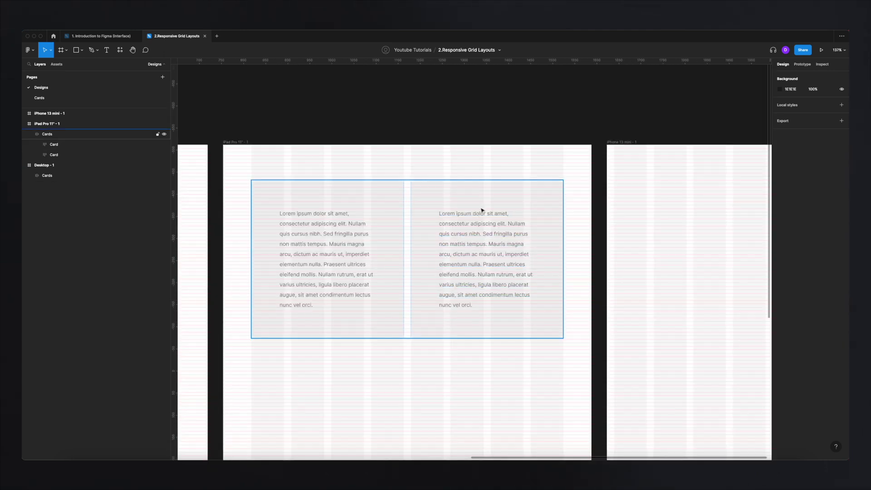
{"action": "left_click", "coordinate": [236, 216]}
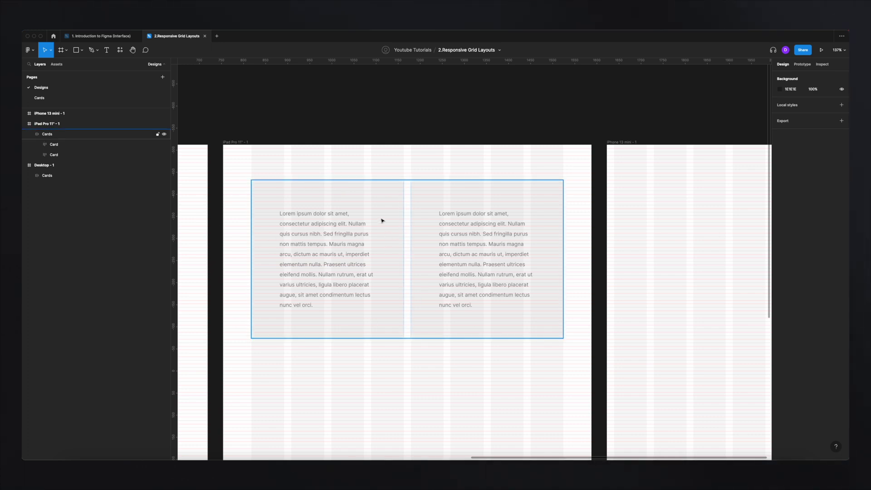
{"action": "scroll", "coordinate": [370, 222], "scroll_direction": "down", "scroll_amount": 5}
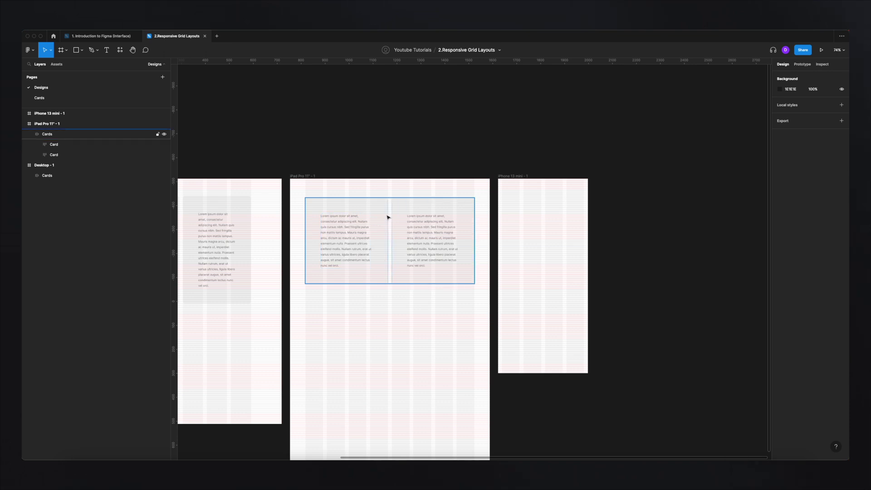
- Paste the Cards row into iPhone 13 mini, narrow it to 345 wide, and leave one card
{"action": "left_click", "coordinate": [369, 225]}
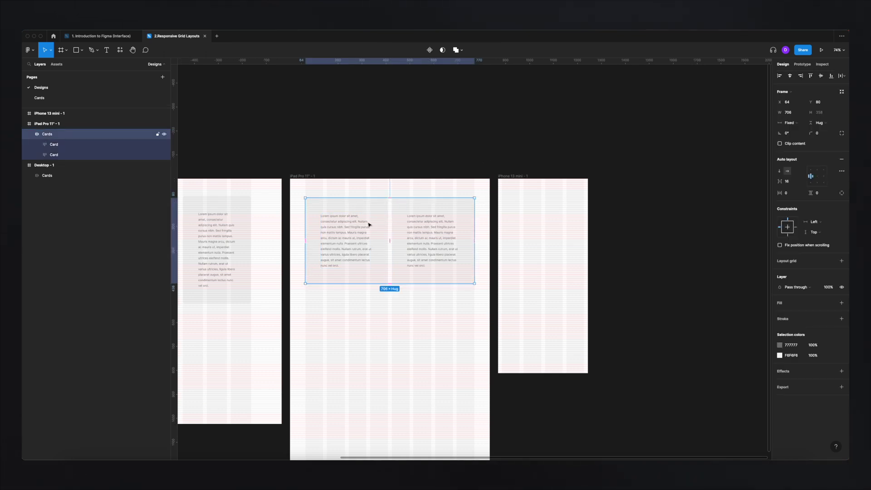
{"action": "left_click", "coordinate": [511, 177]}
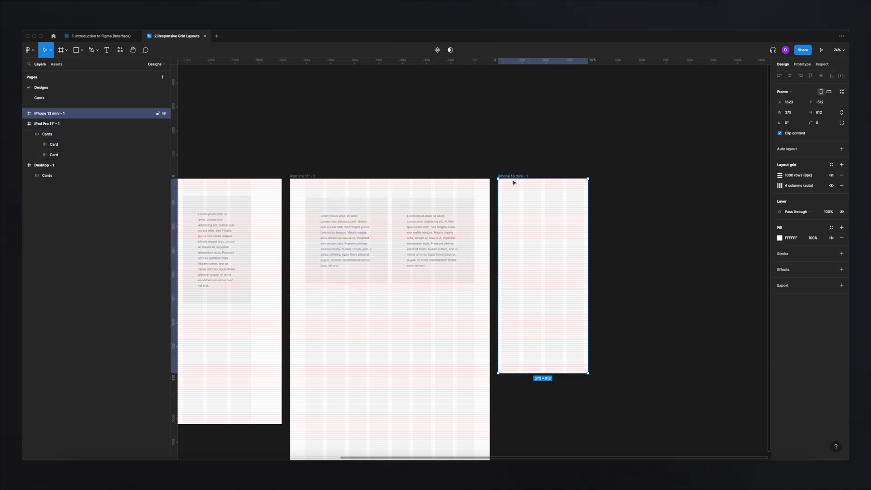
{"action": "key", "text": "ctrl+v"}
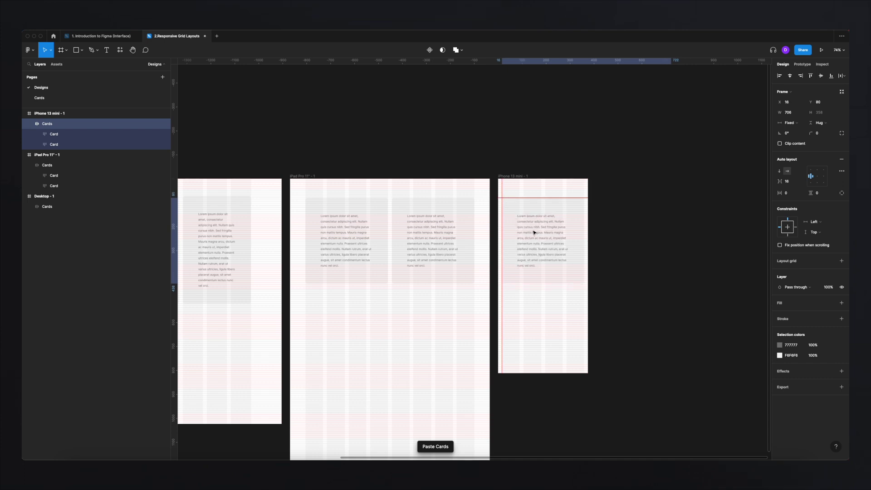
{"action": "scroll", "coordinate": [568, 218], "scroll_direction": "right", "scroll_amount": 3}
{"action": "left_click_drag", "start_coordinate": [600, 229], "coordinate": [525, 233]}
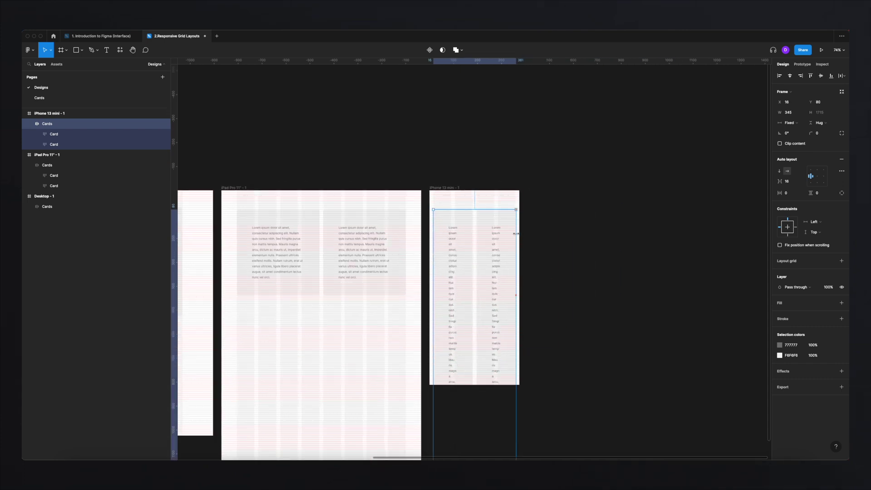
{"action": "scroll", "coordinate": [513, 232], "scroll_direction": "down", "scroll_amount": 5}
{"action": "scroll", "coordinate": [507, 233], "scroll_direction": "up", "scroll_amount": 10}
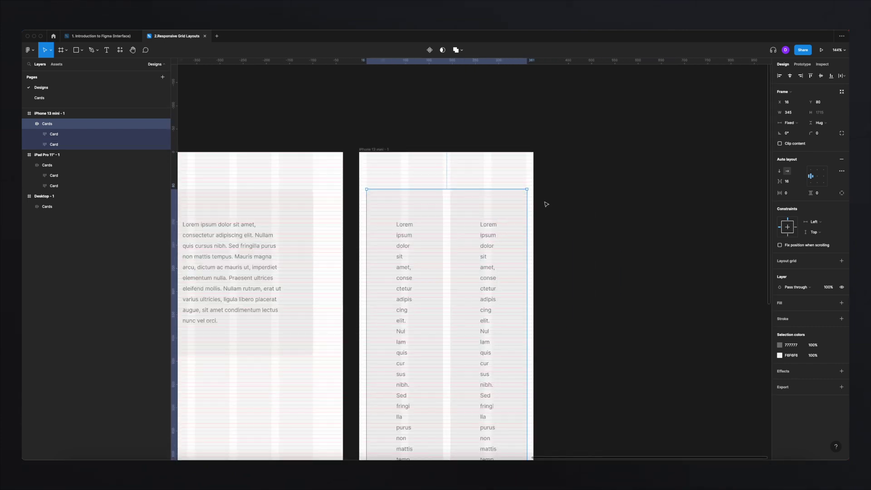
{"action": "key", "text": "ctrl+z"}
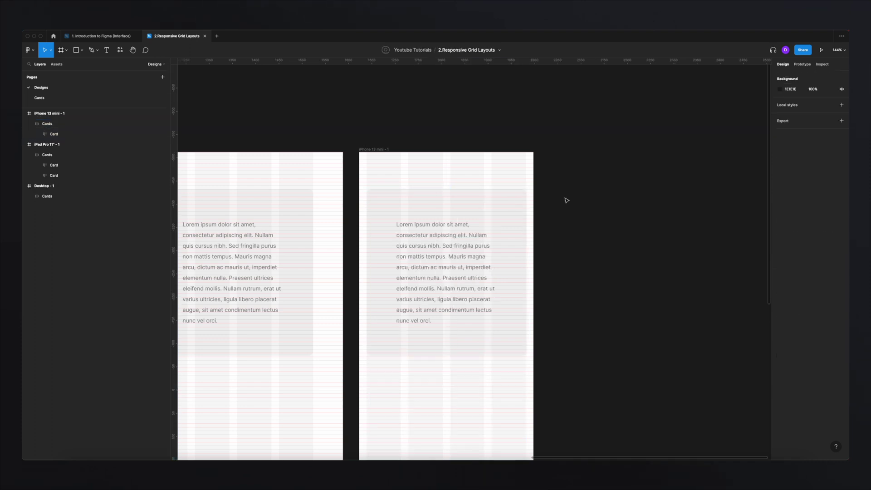
- Review the card layouts across the three device frames and select the Desktop Cards frame
{"action": "scroll", "coordinate": [378, 177], "scroll_direction": "up", "scroll_amount": 3}
{"action": "scroll", "coordinate": [353, 158], "scroll_direction": "down", "scroll_amount": 5}
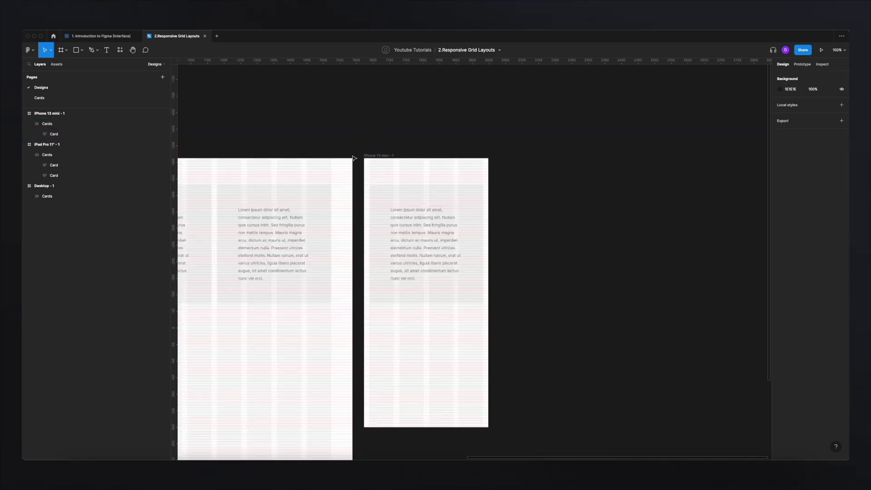
{"action": "scroll", "coordinate": [299, 146], "scroll_direction": "down", "scroll_amount": 3}
{"action": "scroll", "coordinate": [447, 136], "scroll_direction": "left", "scroll_amount": 5}
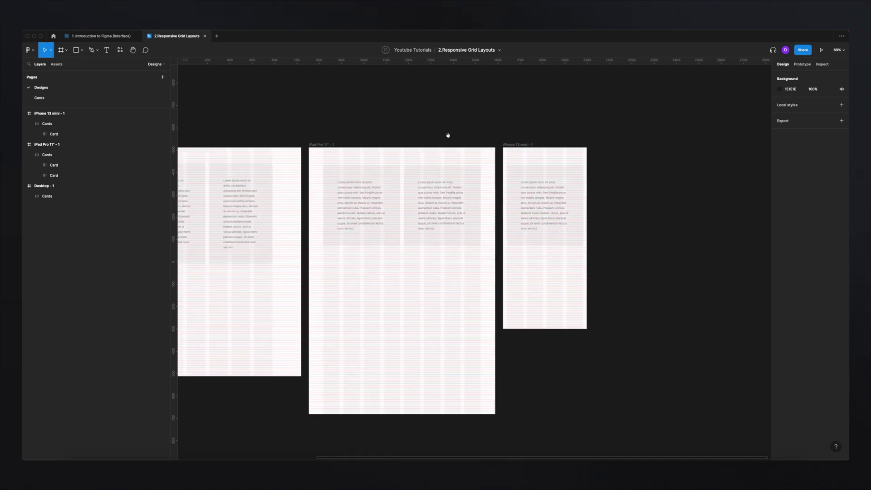
{"action": "scroll", "coordinate": [384, 130], "scroll_direction": "left", "scroll_amount": 5}
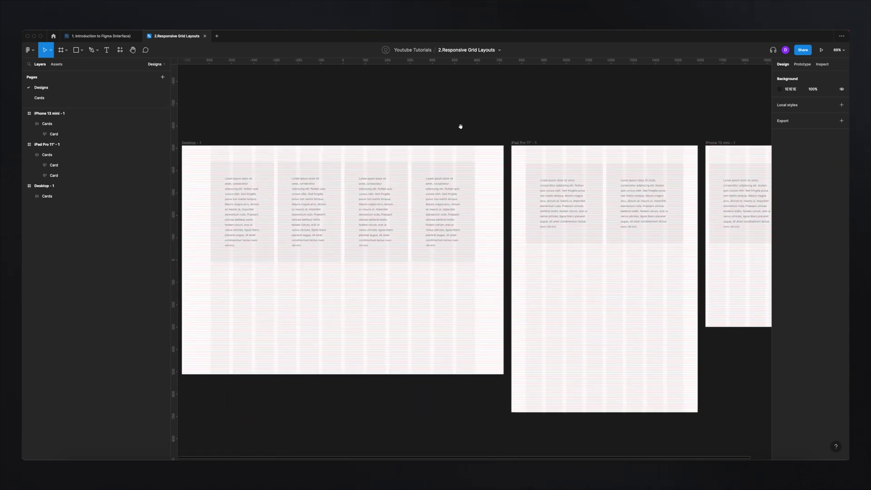
{"action": "scroll", "coordinate": [454, 181], "scroll_direction": "right", "scroll_amount": 5}
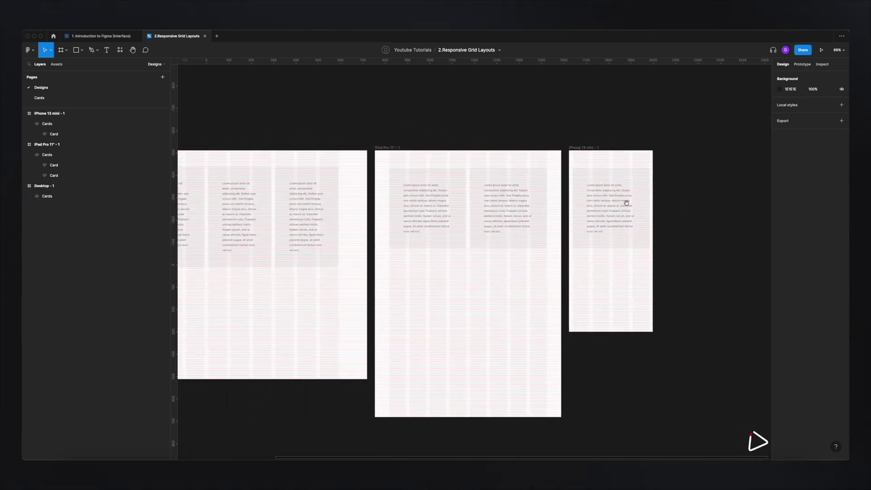
{"action": "scroll", "coordinate": [327, 131], "scroll_direction": "left", "scroll_amount": 6}
{"action": "left_click", "coordinate": [374, 158]}
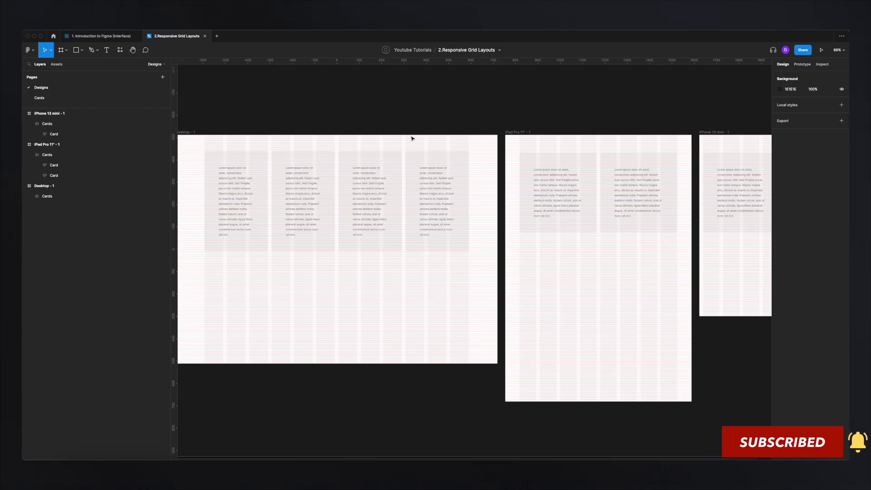
- Select Desktop - 1 and toggle the layout grids off on all frames with Ctrl+G
{"action": "scroll", "coordinate": [413, 124], "scroll_direction": "down", "scroll_amount": 3}
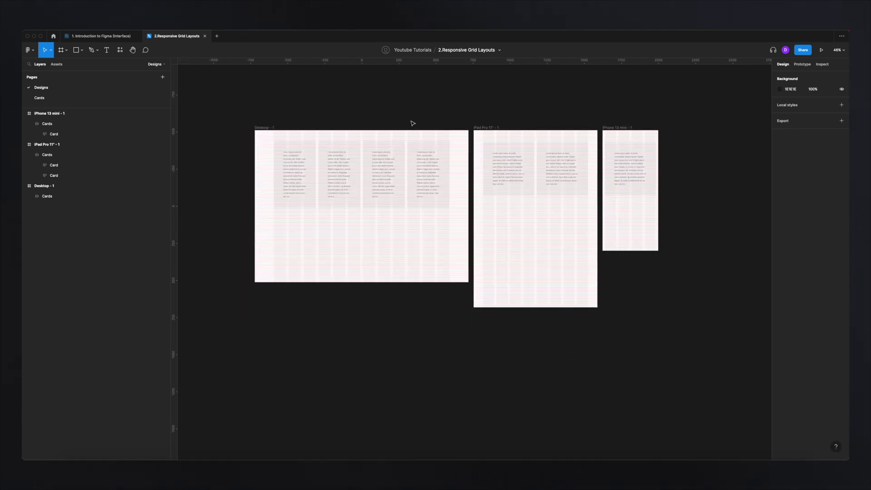
{"action": "scroll", "coordinate": [457, 125], "scroll_direction": "up", "scroll_amount": 2}
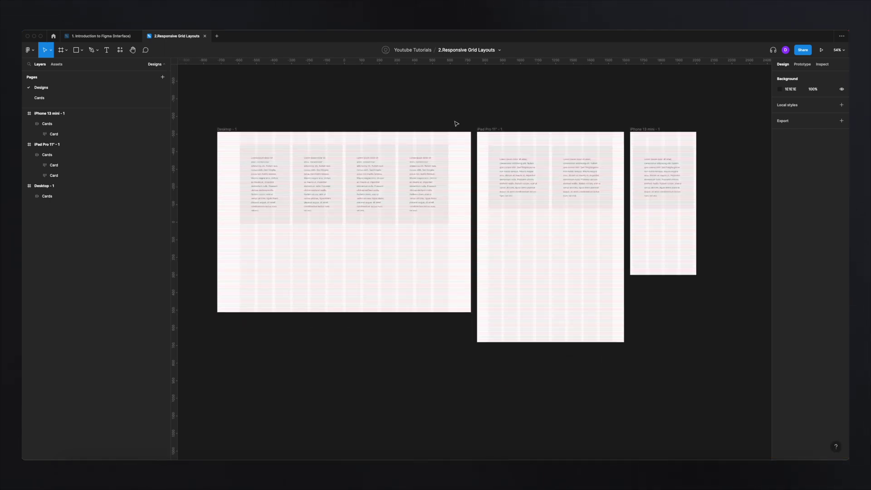
{"action": "scroll", "coordinate": [264, 138], "scroll_direction": "up", "scroll_amount": 5}
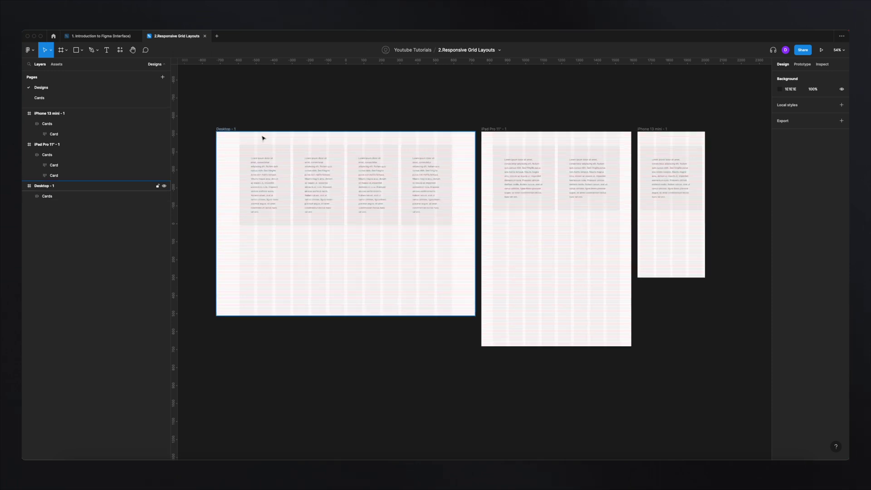
{"action": "scroll", "coordinate": [267, 143], "scroll_direction": "down", "scroll_amount": 3}
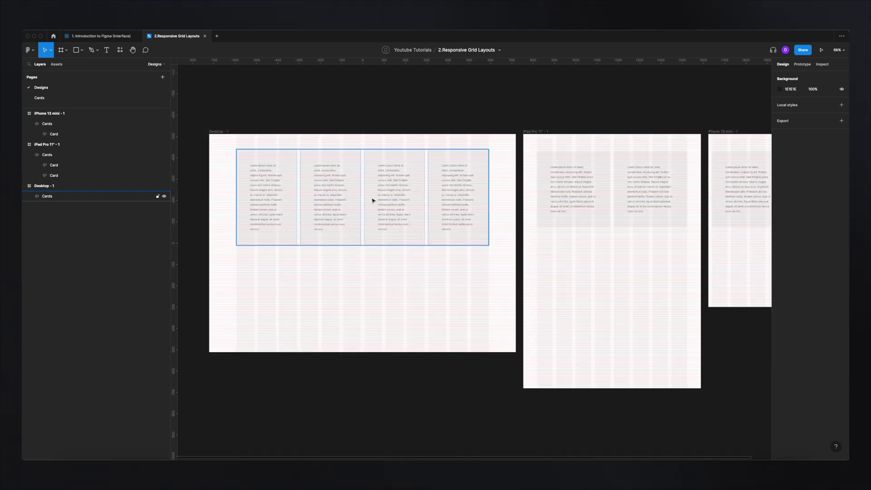
{"action": "left_click", "coordinate": [220, 132]}
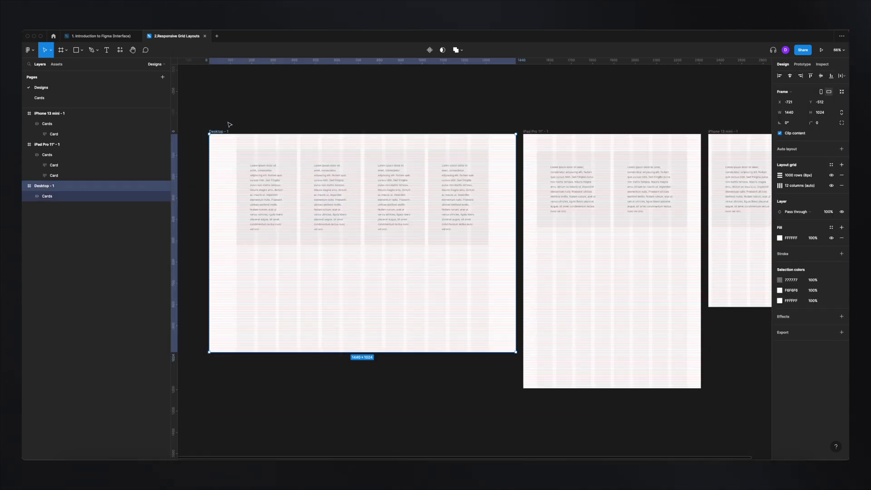
{"action": "key", "text": "ctrl+g"}
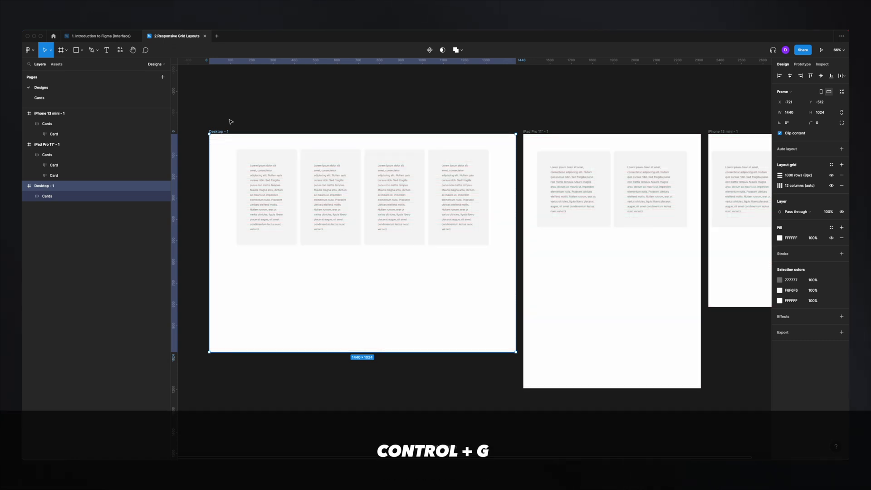
{"action": "key", "text": "ctrl+g"}
{"action": "key", "text": "ctrl+g"}
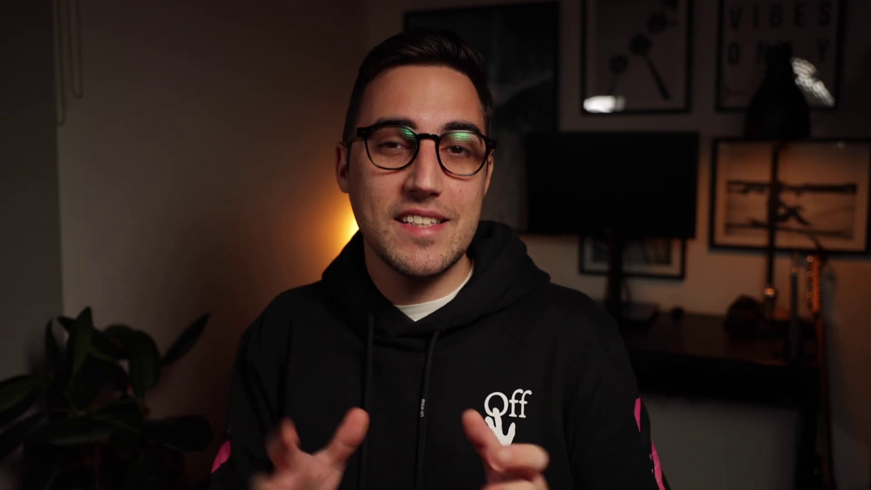